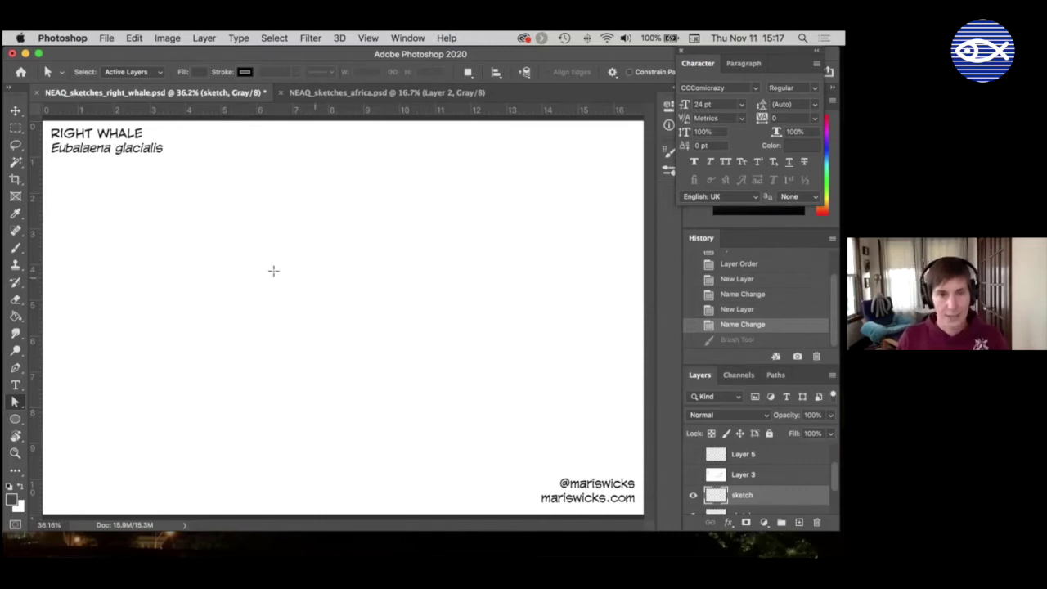
Step: Sketch the whale's body on the sketch layer as a wide flat-topped half circle and thin the heavy stroke at its upper-left corner
key(b)
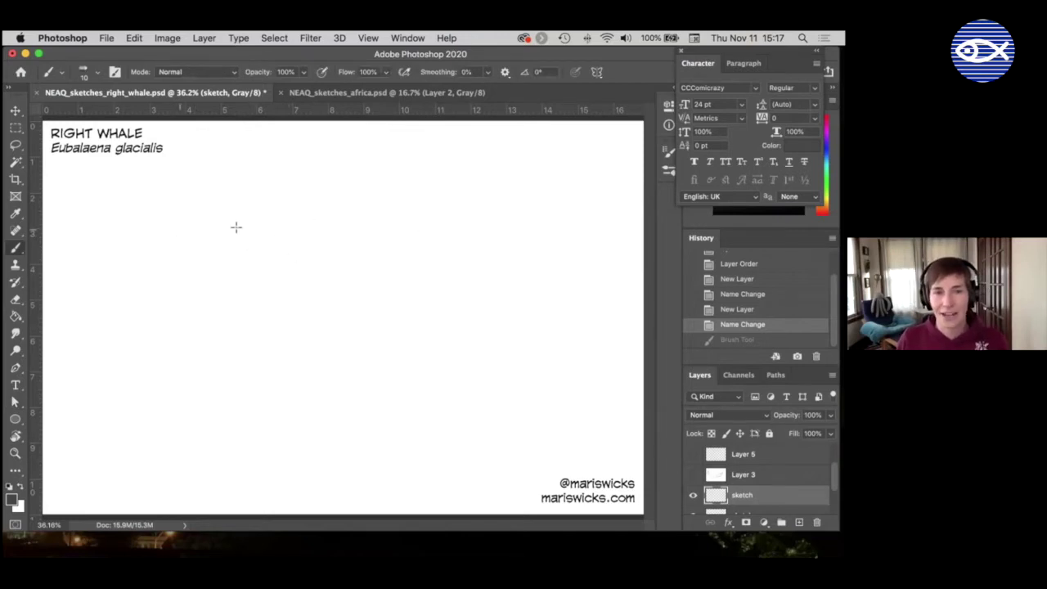
mouse_move(187, 229)
mouse_down()
mouse_move(490, 231)
mouse_move(488, 250)
mouse_up()
mouse_move(456, 299)
mouse_down()
mouse_move(411, 329)
mouse_move(297, 351)
mouse_move(220, 320)
mouse_move(160, 258)
mouse_move(156, 232)
mouse_move(185, 230)
mouse_up()
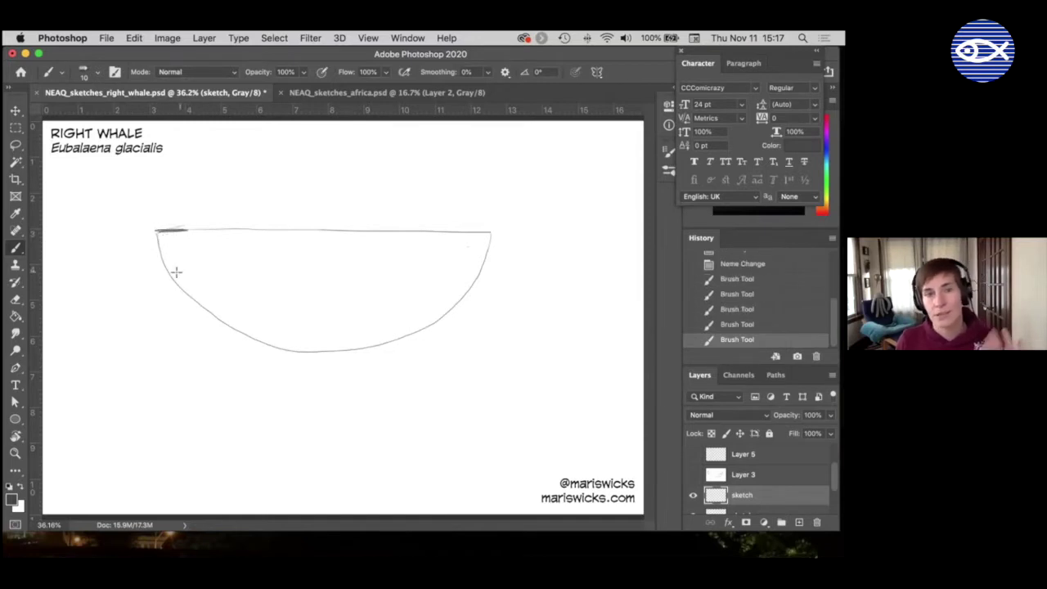
key(e)
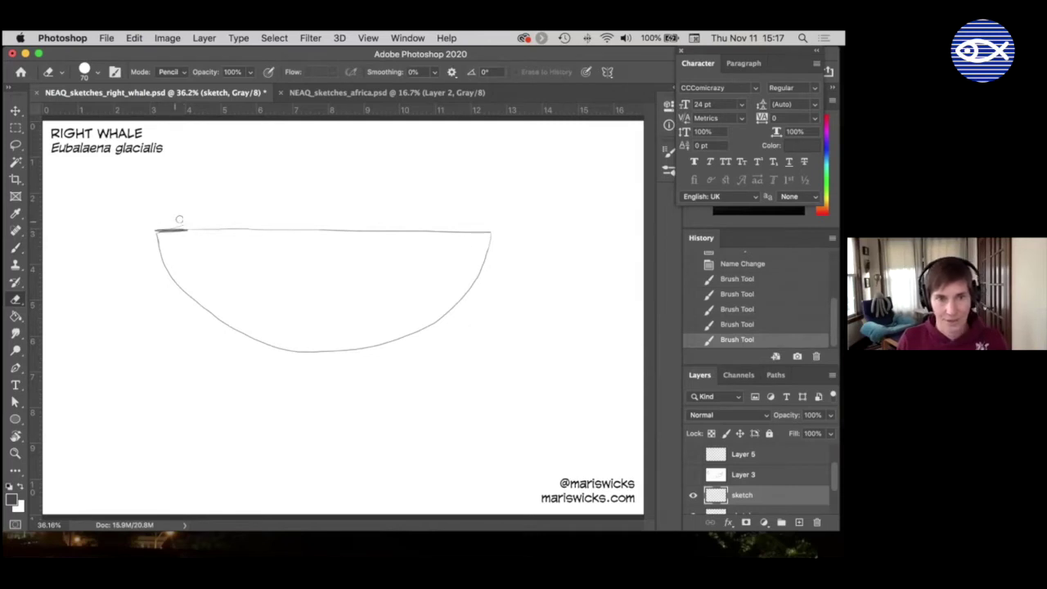
drag(188, 231, 160, 230)
click(162, 233)
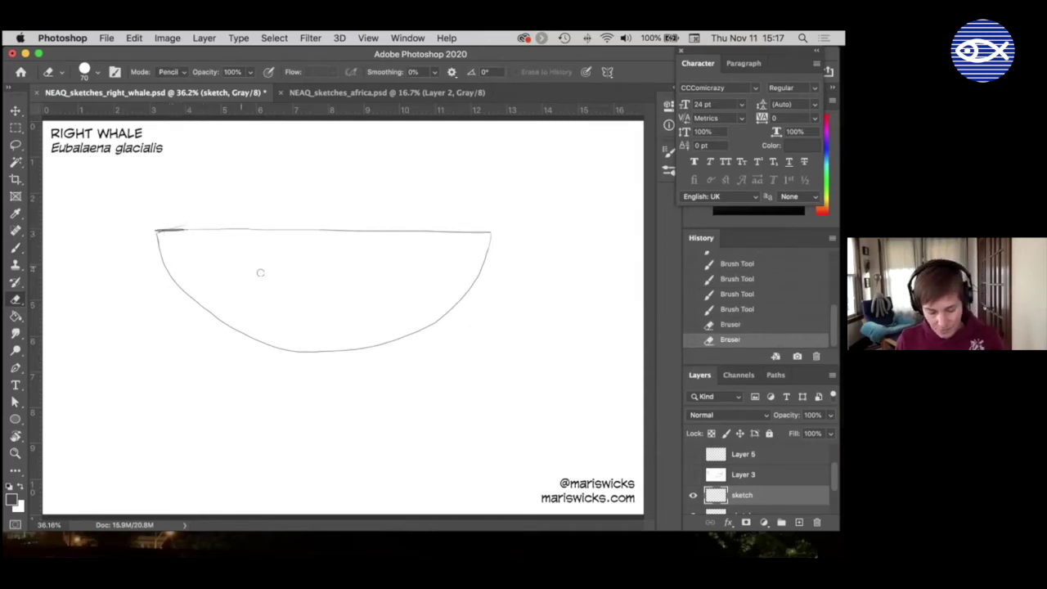
Step: Add a tapering tail stock extending from the left end of the body and finish it with a triangular fluke
key(b)
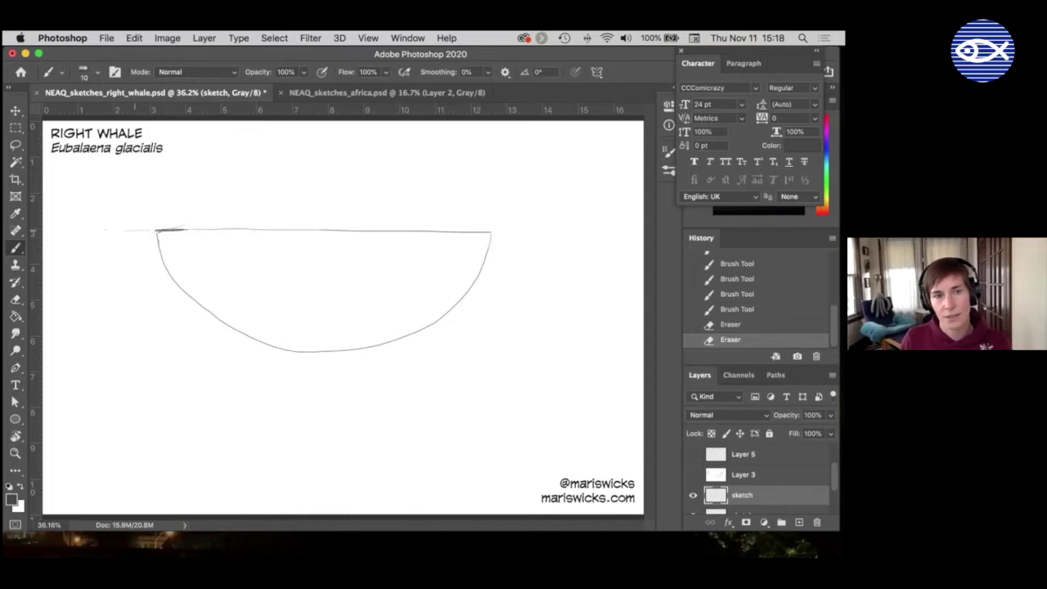
drag(155, 230, 106, 231)
drag(147, 232, 101, 229)
mouse_move(170, 281)
mouse_down()
mouse_move(110, 239)
mouse_move(178, 287)
mouse_up()
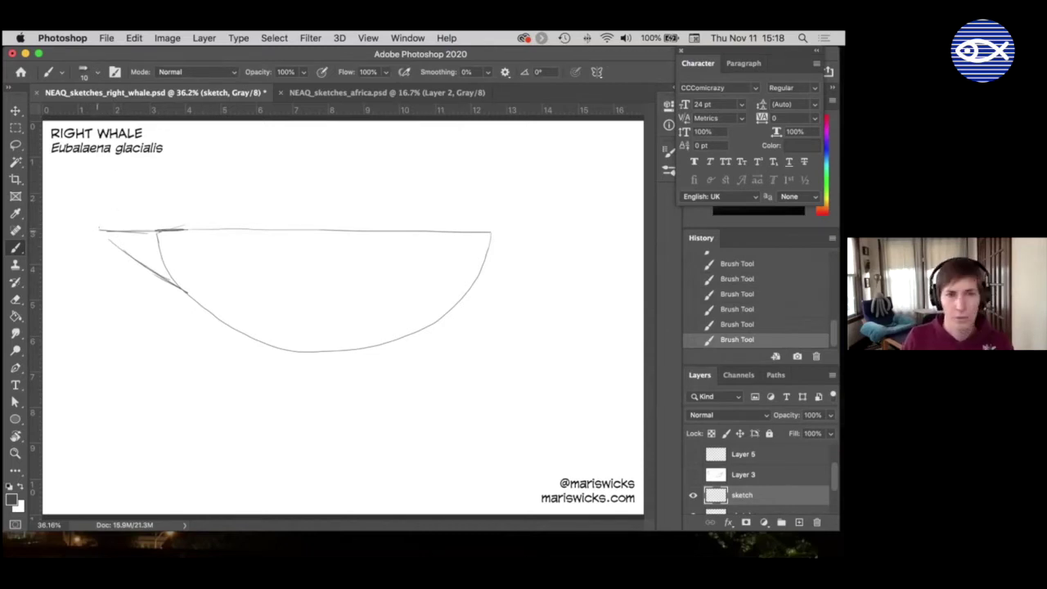
mouse_move(95, 230)
mouse_down()
mouse_move(62, 263)
mouse_move(101, 263)
mouse_move(103, 244)
mouse_move(123, 264)
mouse_up()
mouse_move(98, 265)
mouse_down()
mouse_move(140, 263)
mouse_move(124, 264)
mouse_up()
drag(112, 237, 128, 263)
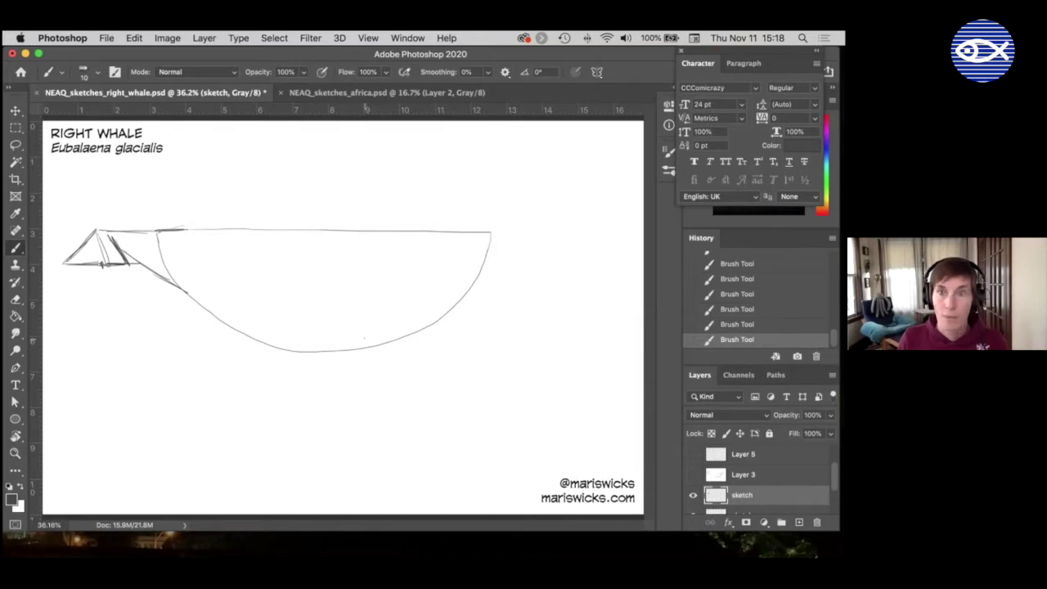
Step: Sketch a large paddle-shaped pectoral fin across the belly and a small pointed far fin in front of it
mouse_move(365, 335)
mouse_down()
mouse_move(346, 360)
mouse_move(285, 373)
mouse_up()
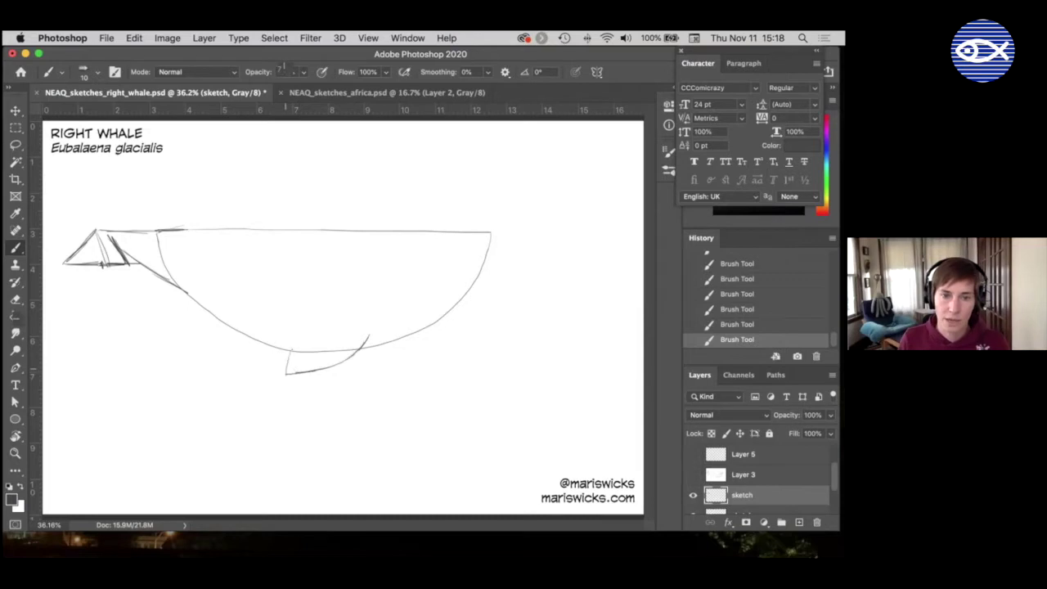
drag(294, 336, 286, 373)
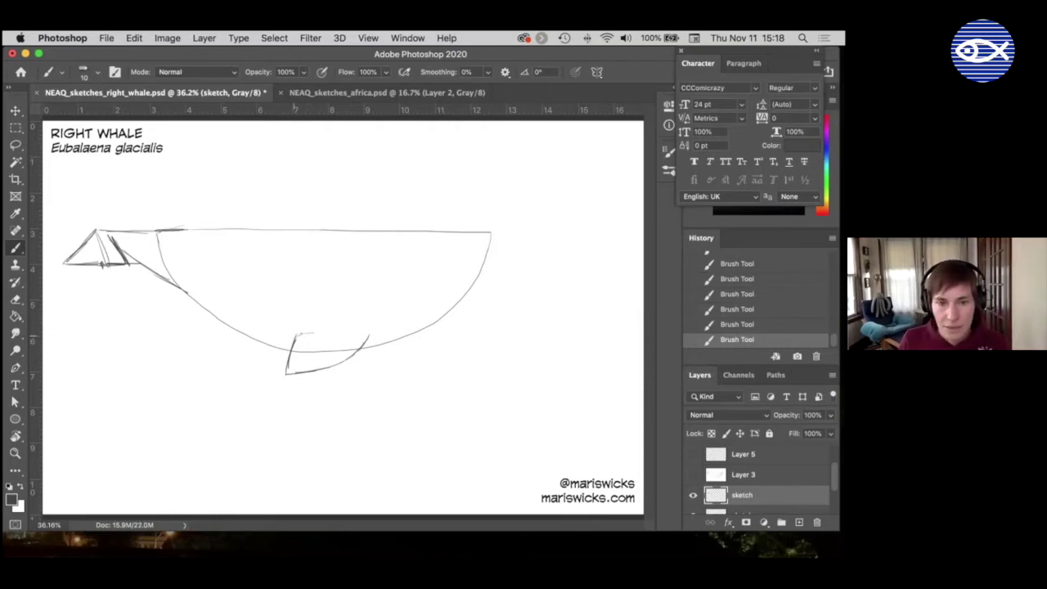
mouse_move(296, 335)
mouse_down()
mouse_move(340, 333)
mouse_move(307, 334)
mouse_up()
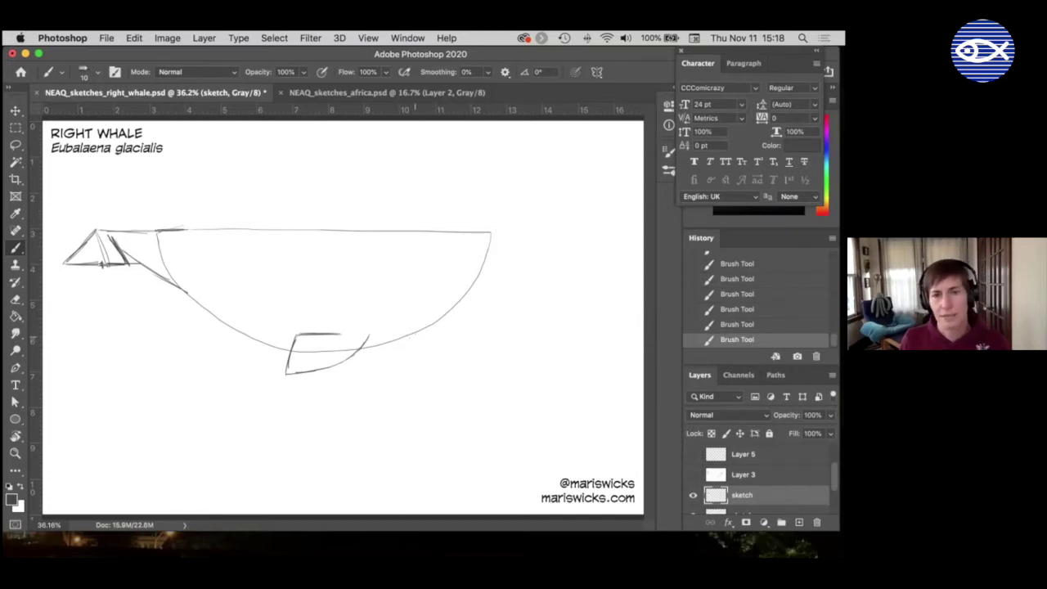
mouse_move(414, 334)
mouse_down()
mouse_move(409, 364)
mouse_move(404, 335)
mouse_move(409, 363)
mouse_up()
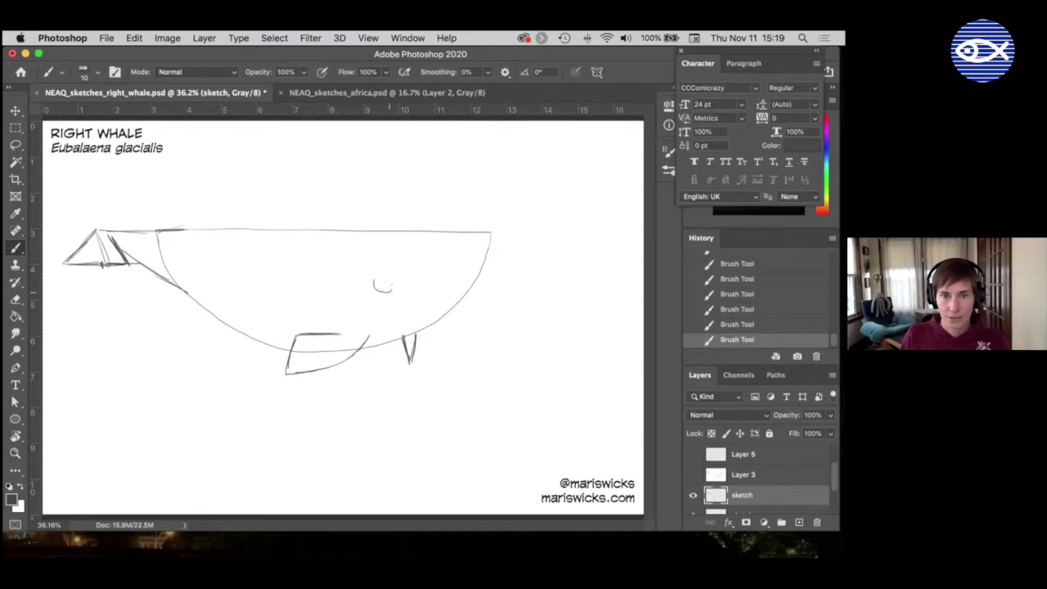
Step: Draw the curve around the eye and continue it as an arched upper jaw line to the snout, with a dot for the eye
drag(391, 286, 396, 280)
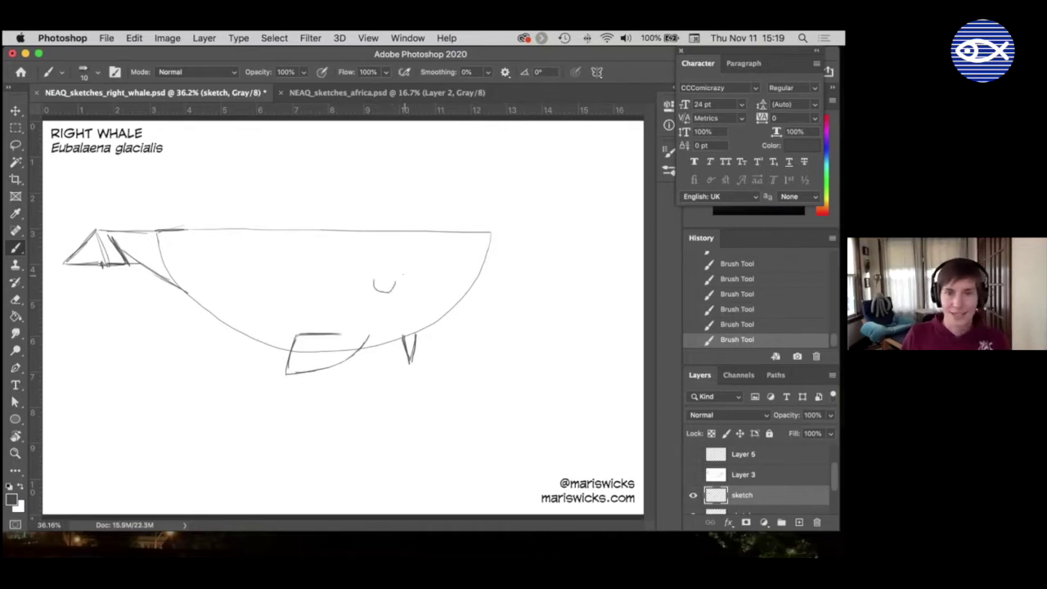
mouse_move(395, 281)
mouse_down()
mouse_move(412, 245)
mouse_move(473, 238)
mouse_move(488, 253)
mouse_up()
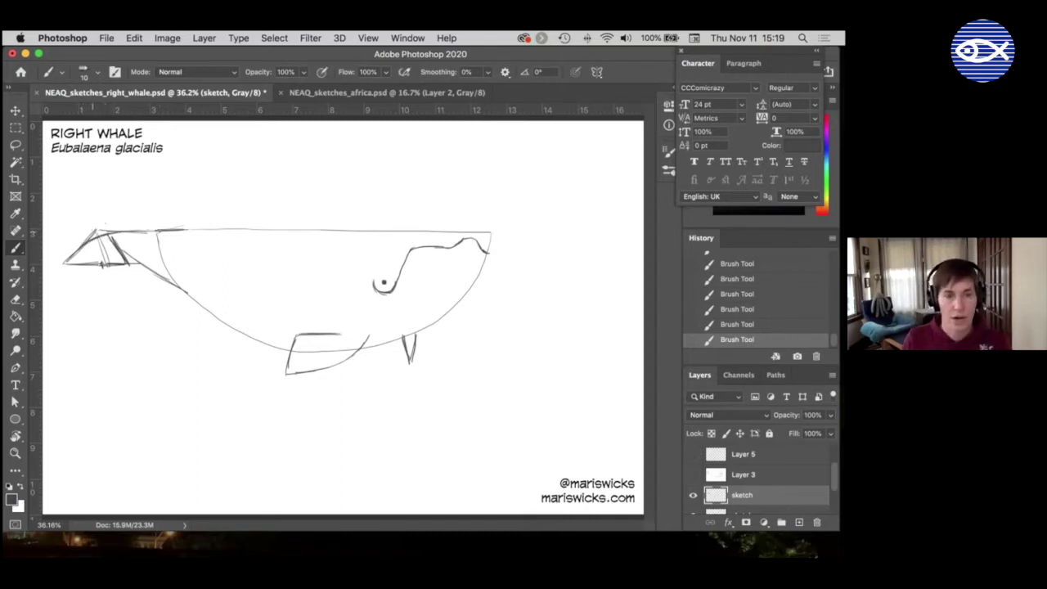
Step: Trim the fluke's sharp peak and retrace the outline along the back to the snout and chin, adding a small blowhole bump
key(e)
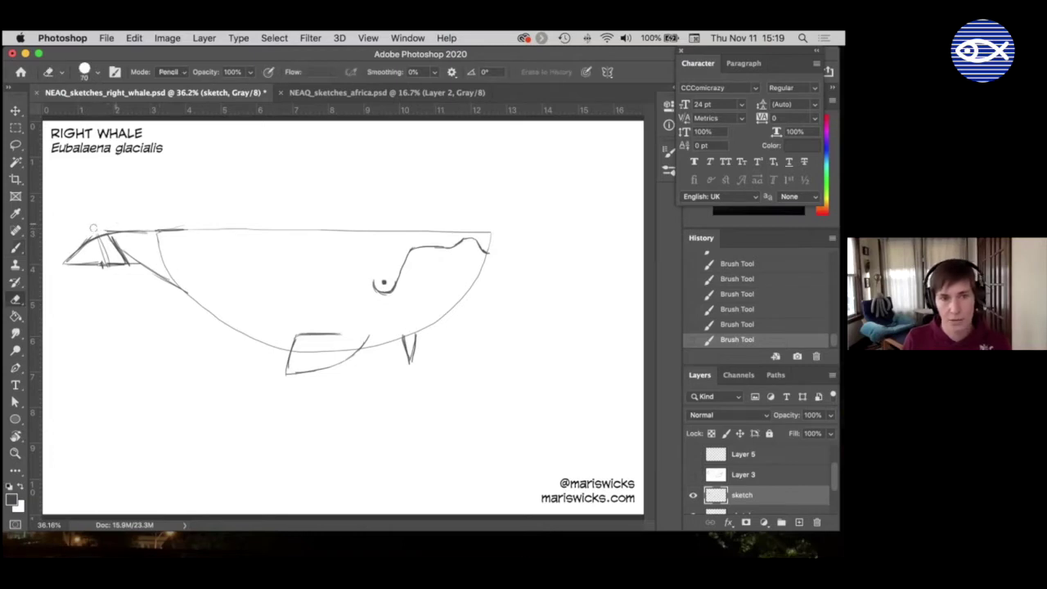
click(273, 208)
key(b)
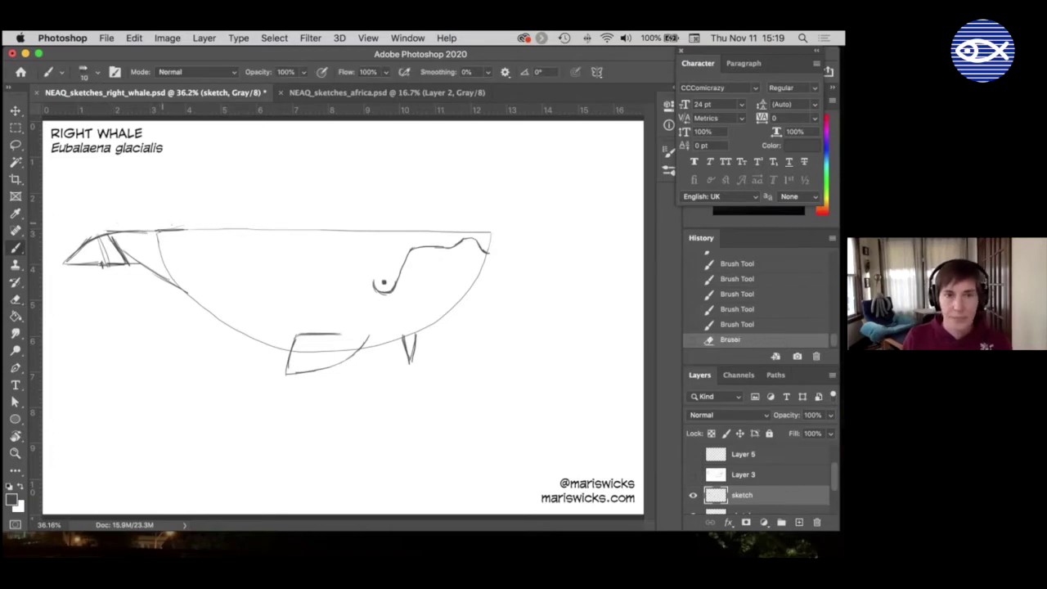
drag(147, 232, 260, 228)
drag(201, 227, 382, 229)
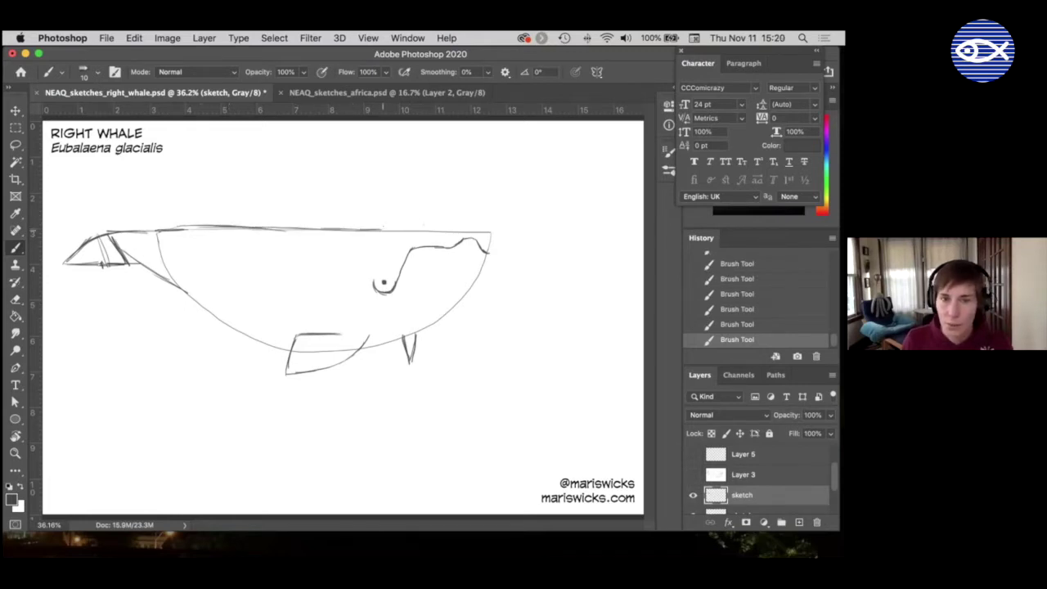
drag(383, 229, 399, 229)
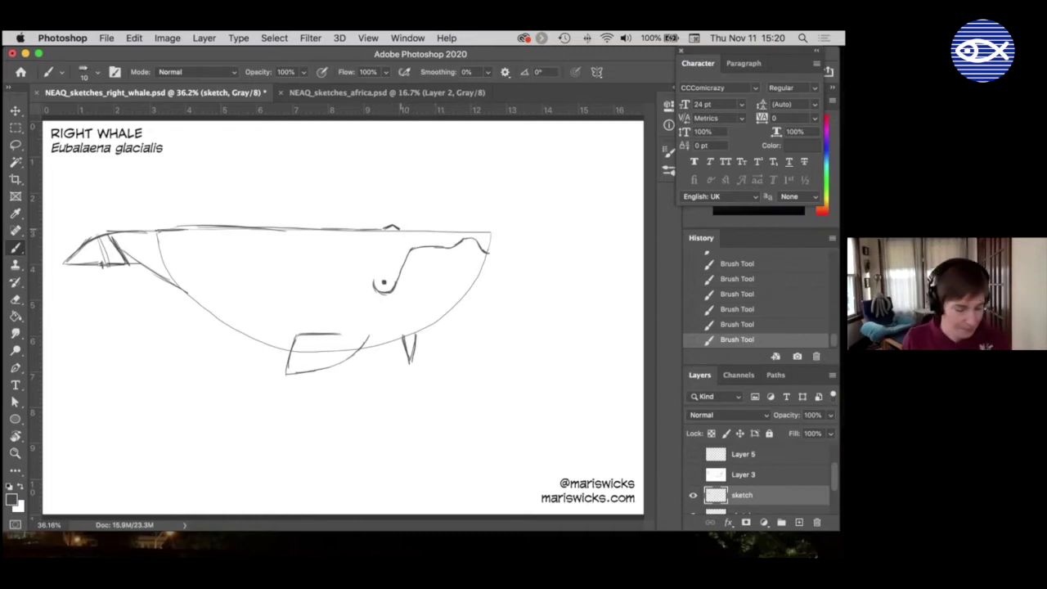
mouse_move(401, 231)
mouse_down()
mouse_move(481, 234)
mouse_move(487, 245)
mouse_up()
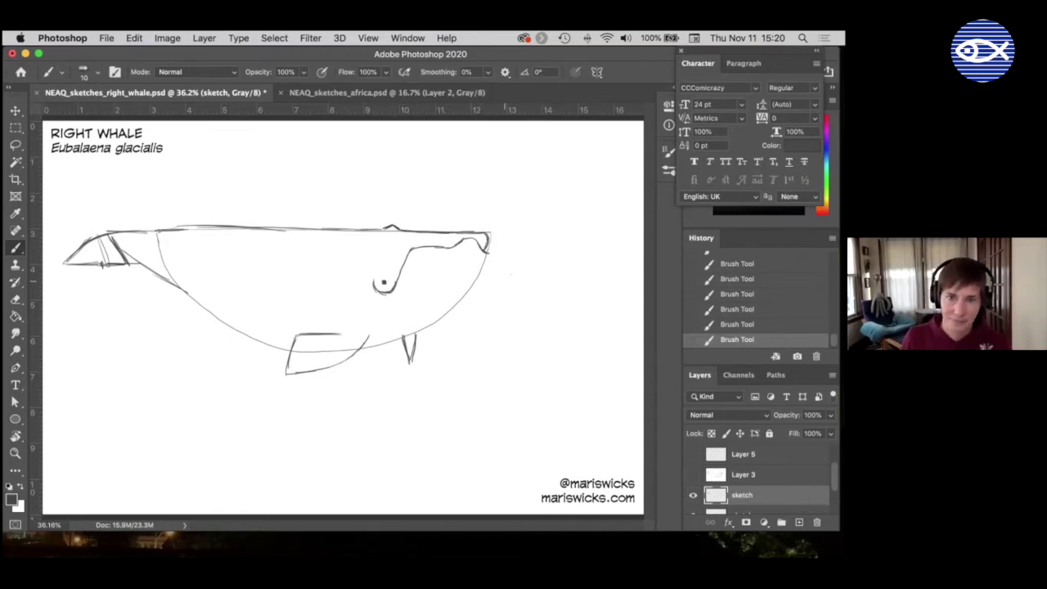
drag(487, 253, 468, 286)
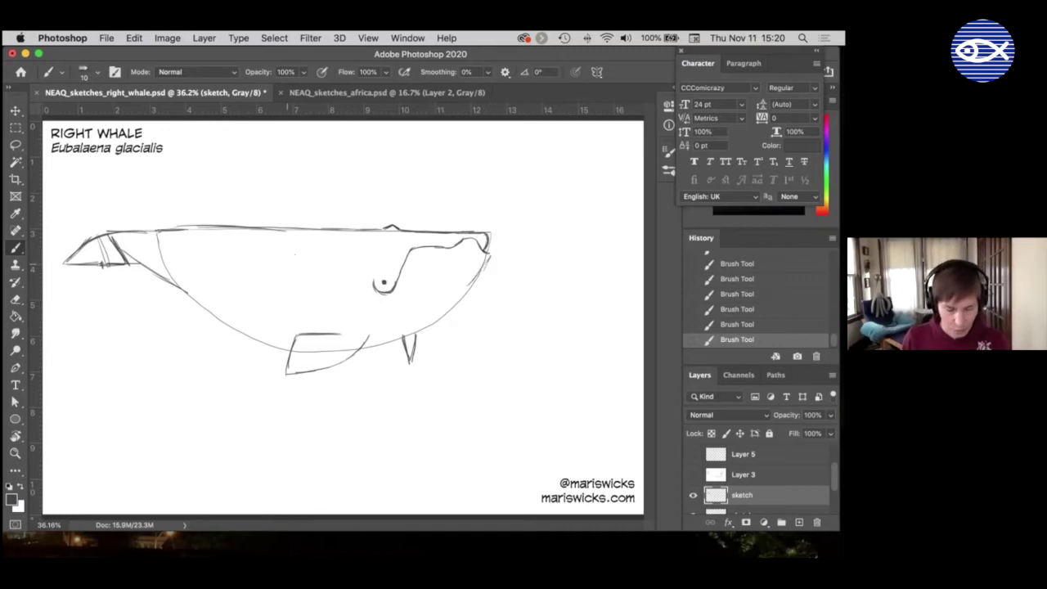
Step: Erase the belly line crossing the pectoral fin and reshape the fluke's lower edge with a central notch
key(e)
drag(313, 350, 352, 341)
key(b)
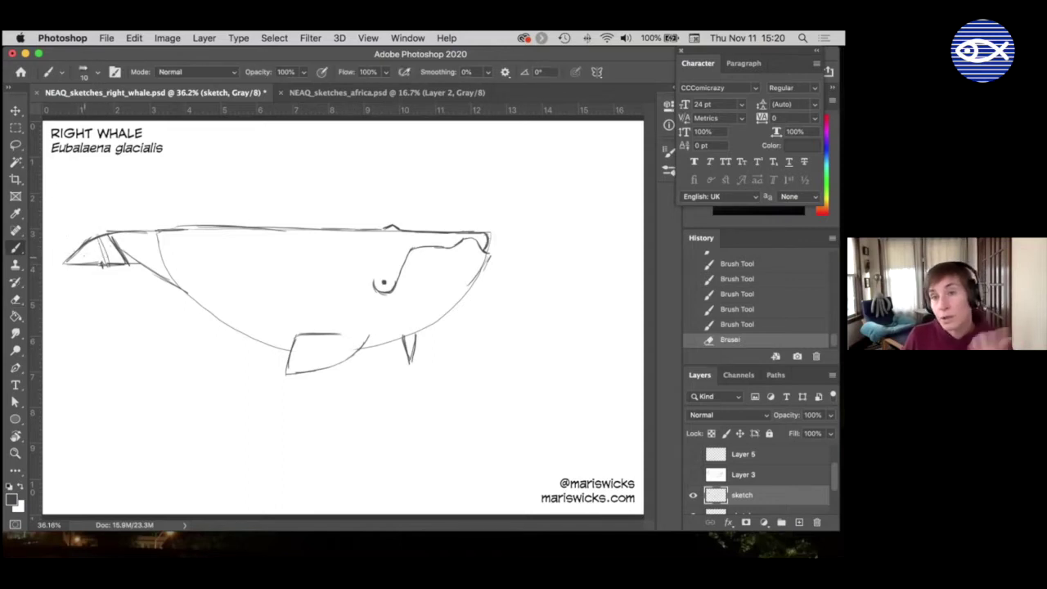
mouse_move(67, 264)
mouse_down()
mouse_move(104, 254)
mouse_move(120, 262)
mouse_move(93, 263)
mouse_move(128, 263)
mouse_up()
key(e)
click(136, 268)
click(328, 348)
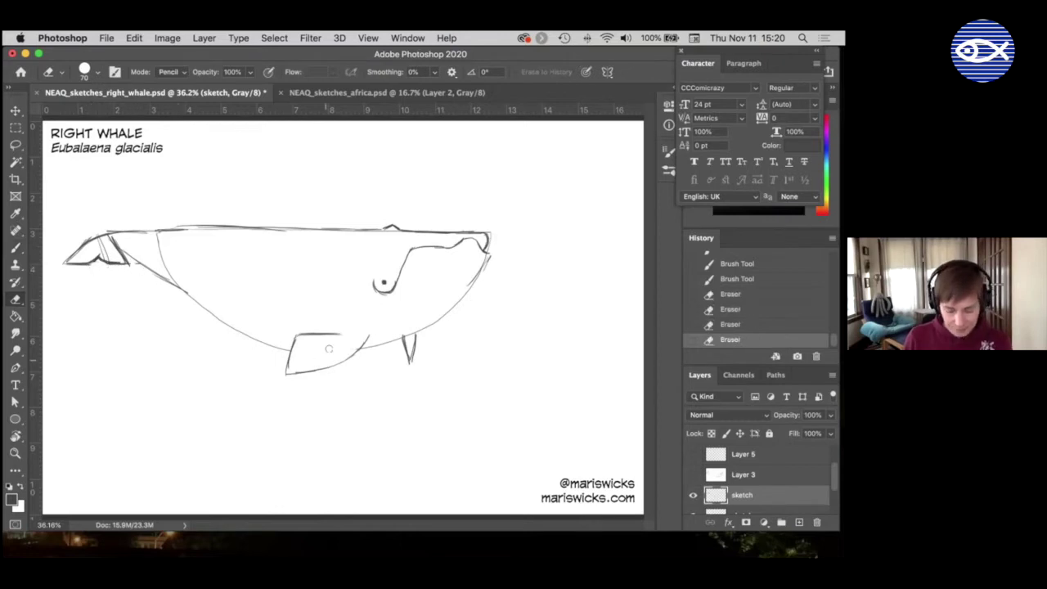
Step: Draw the mouth corner beneath the eye and erase the chin line at the front of the head below the snout
key(b)
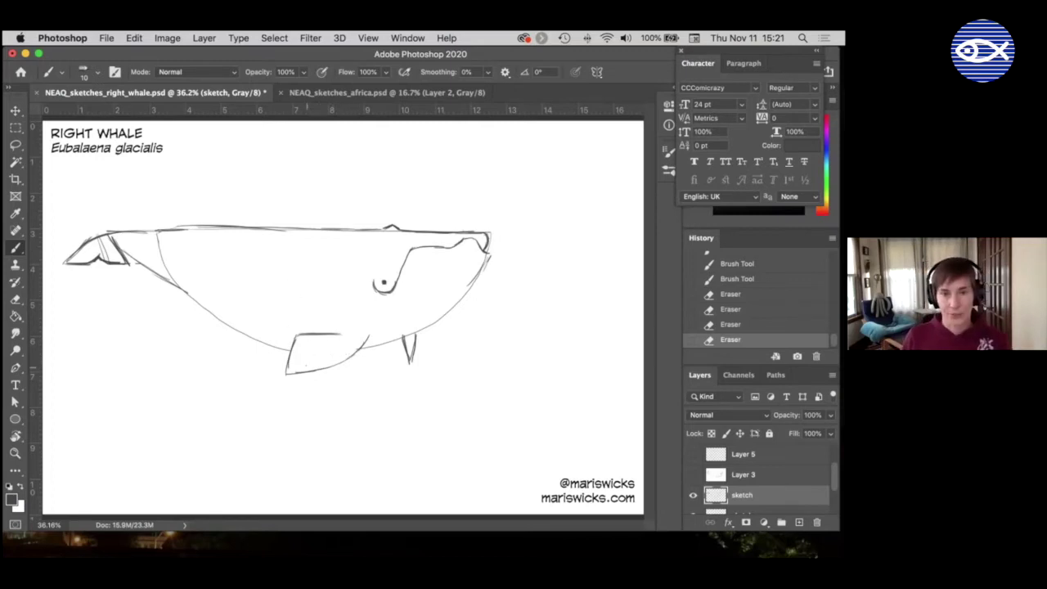
drag(373, 280, 389, 306)
mouse_move(381, 302)
mouse_down()
mouse_move(400, 310)
mouse_move(414, 299)
mouse_up()
mouse_move(410, 303)
mouse_down()
mouse_move(420, 289)
mouse_move(474, 282)
mouse_move(413, 300)
mouse_move(490, 249)
mouse_up()
key(e)
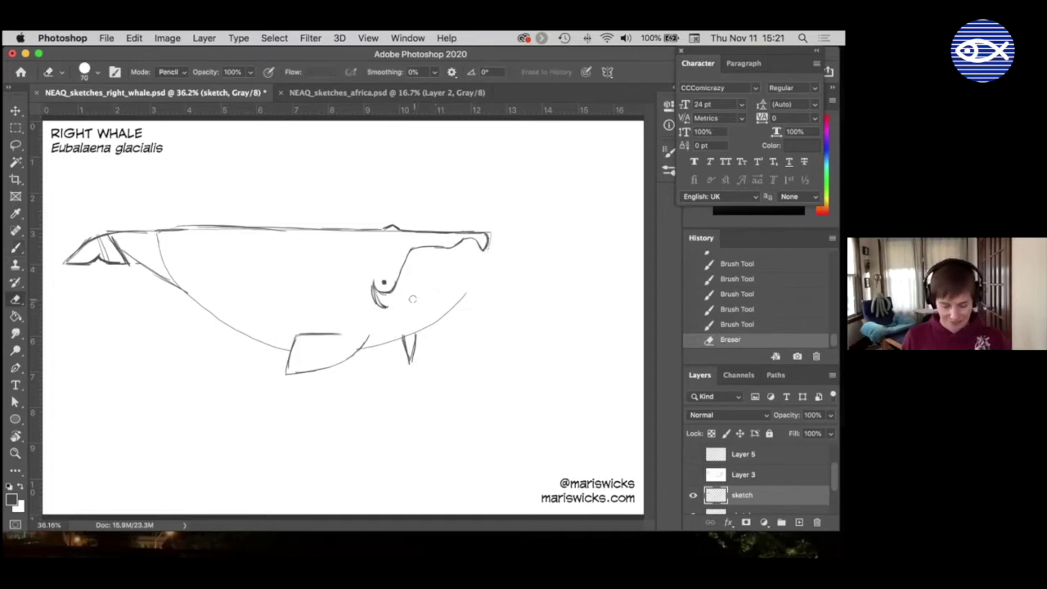
Step: Draw an open lower jaw reaching forward from the mouth corner, with a blunt tip and an underside joined to the belly
key(b)
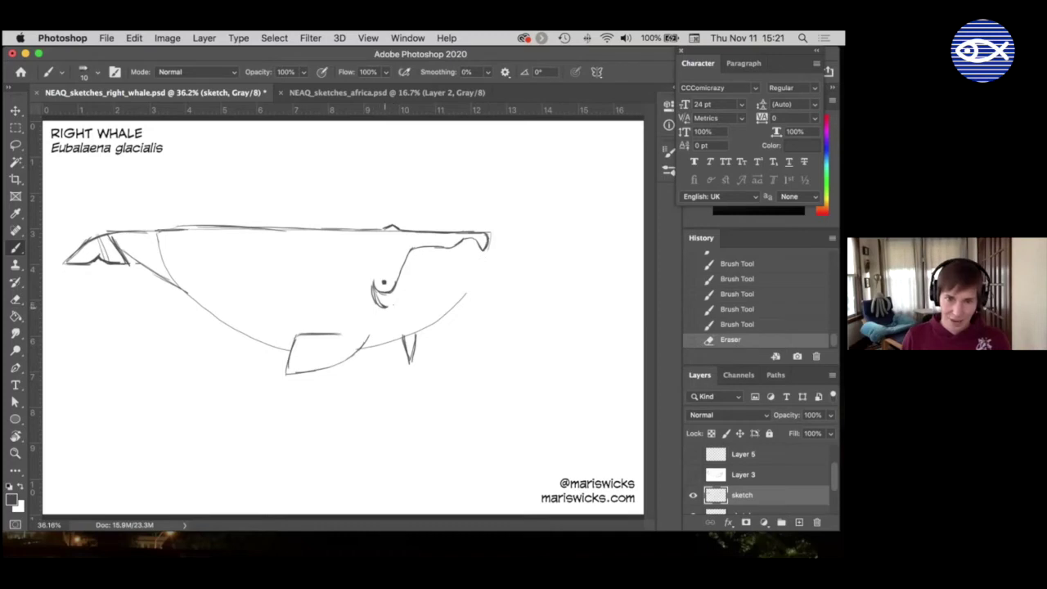
drag(385, 306, 394, 308)
drag(391, 308, 409, 303)
mouse_move(408, 303)
mouse_down()
mouse_move(483, 303)
mouse_move(489, 329)
mouse_up()
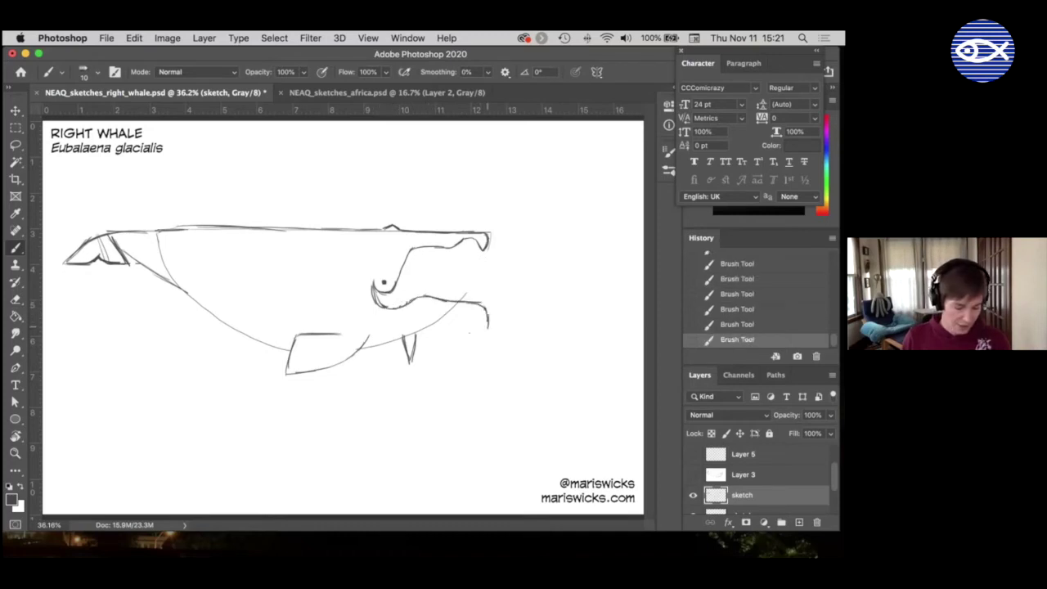
mouse_move(360, 349)
mouse_down()
mouse_move(488, 329)
mouse_move(455, 330)
mouse_up()
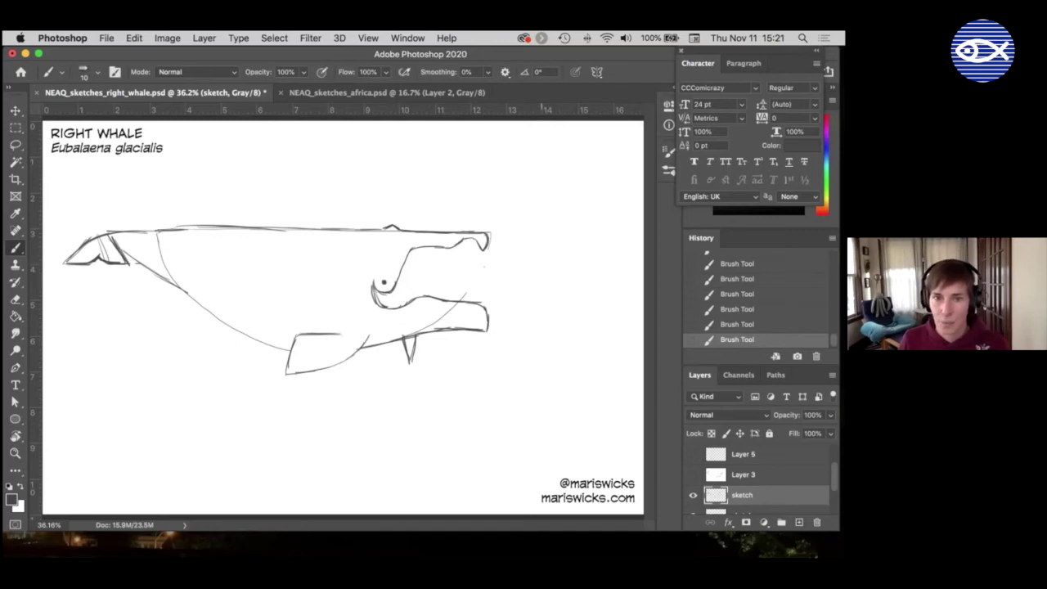
Step: Draw curved water-flow lines leading into the open mouth and scatter small plankton dots around them
drag(541, 202, 492, 266)
mouse_move(568, 231)
mouse_down()
mouse_move(494, 270)
mouse_move(539, 309)
mouse_up()
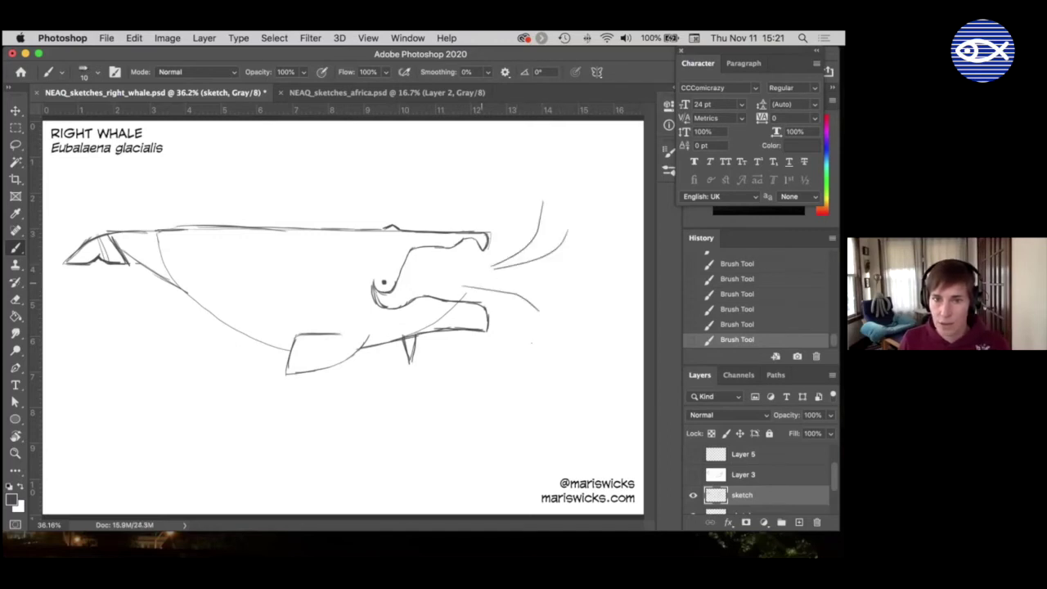
drag(490, 282, 558, 309)
drag(522, 320, 533, 338)
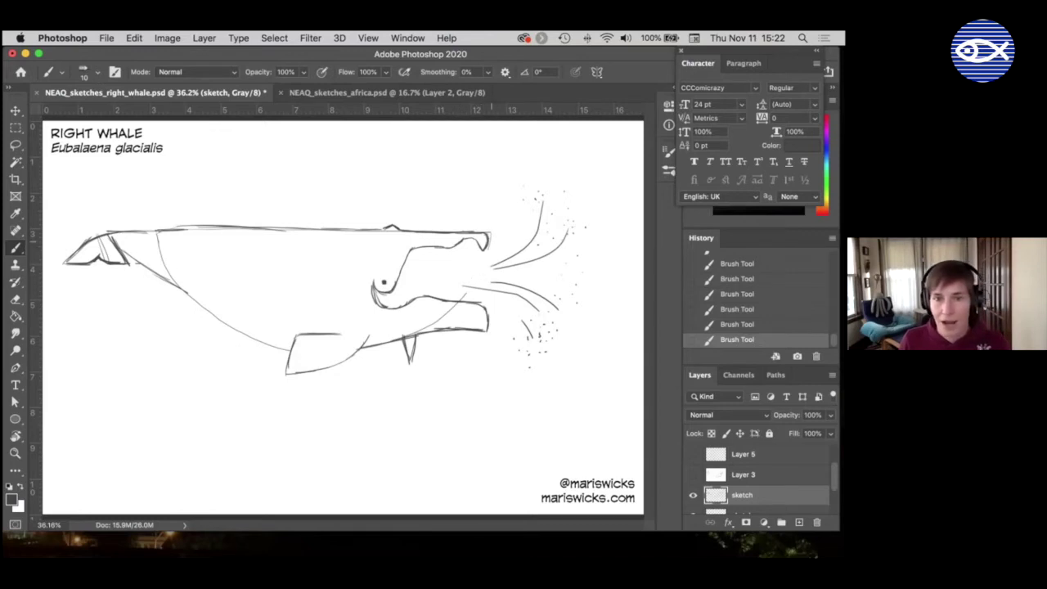
Step: Fill the gap beneath the upper jaw with slanted baleen strokes from the snout back to the mouth corner
mouse_move(481, 246)
mouse_down()
mouse_move(472, 274)
mouse_move(436, 292)
mouse_up()
drag(446, 283, 406, 297)
mouse_move(434, 256)
mouse_down()
mouse_move(411, 293)
mouse_move(440, 283)
mouse_up()
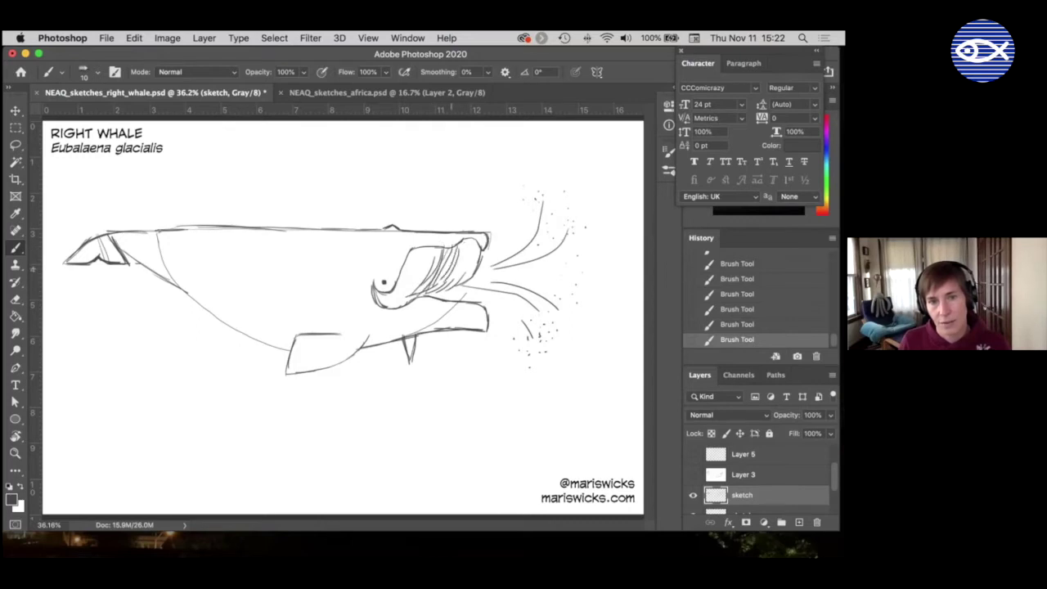
drag(464, 244, 452, 285)
drag(434, 251, 405, 290)
mouse_move(424, 250)
mouse_down()
mouse_move(400, 298)
mouse_move(378, 303)
mouse_move(390, 304)
mouse_move(382, 295)
mouse_up()
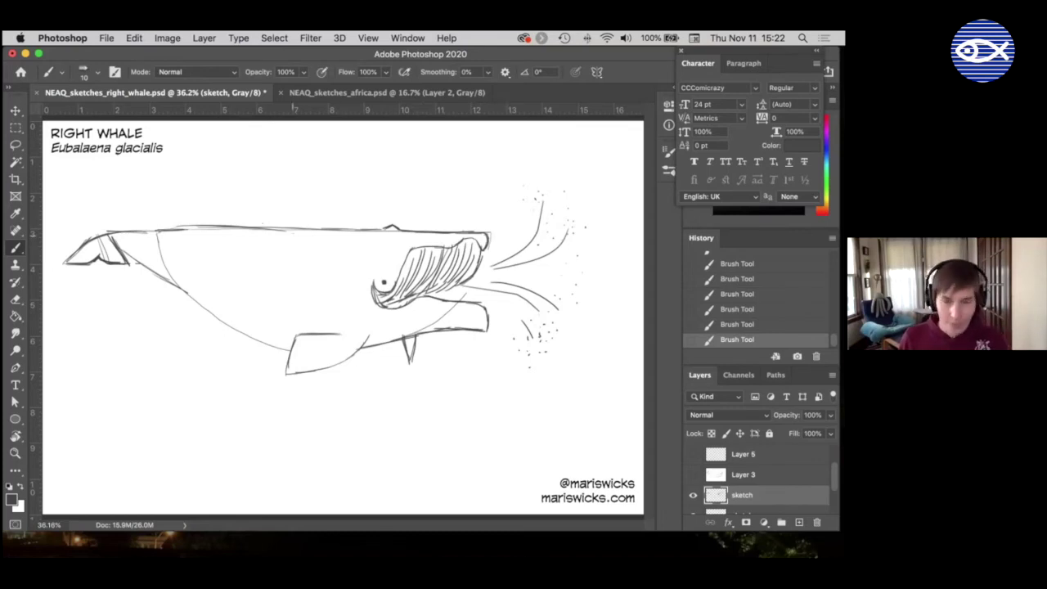
Step: Erase the leftover half-circle guide lines inside the lower jaw and at the base of the tail
key(e)
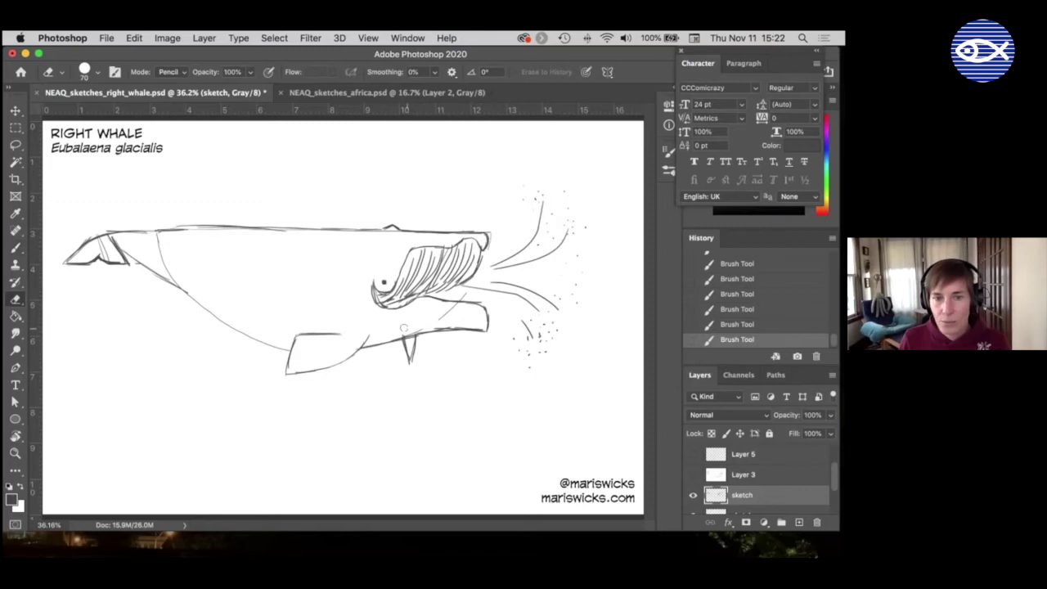
drag(453, 310, 477, 294)
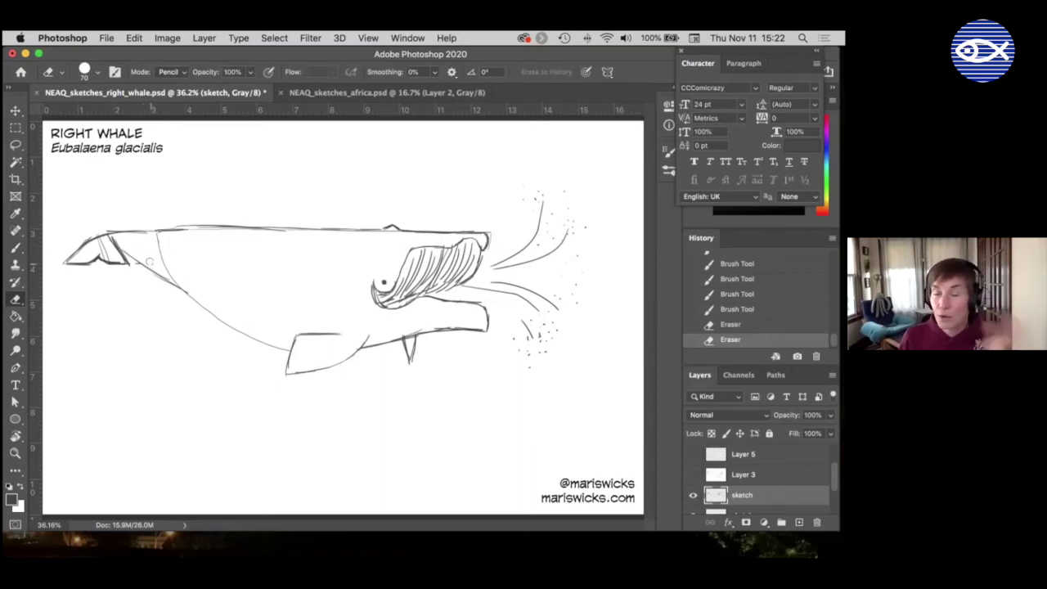
mouse_move(151, 239)
mouse_down()
mouse_move(174, 257)
mouse_move(176, 275)
mouse_move(163, 250)
mouse_move(181, 252)
mouse_up()
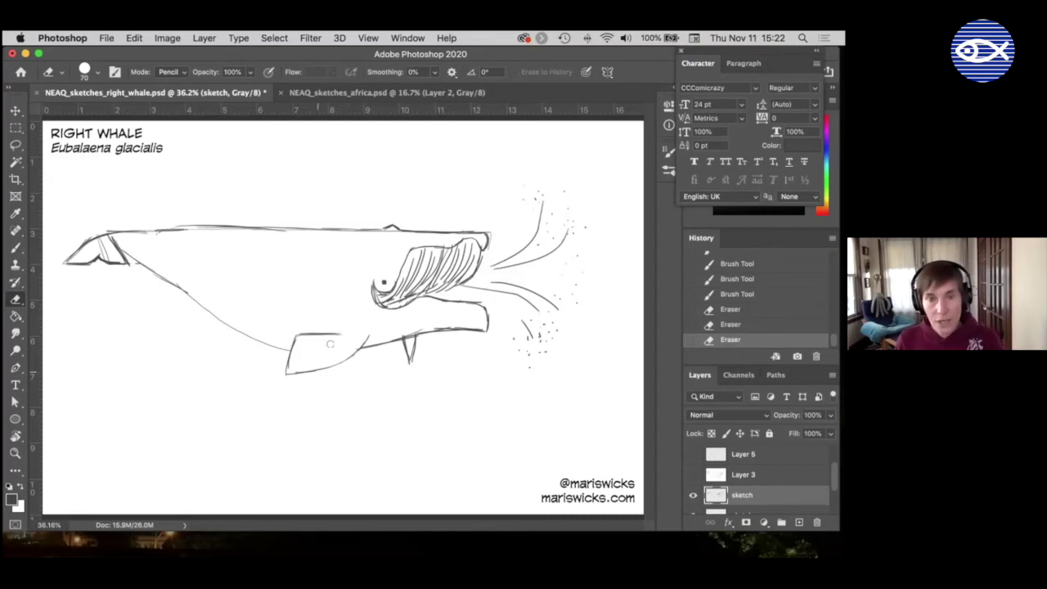
Step: Lasso the whole whale with its flow lines and plankton, shift it up and forward on the page, and deselect
key(super+minus)
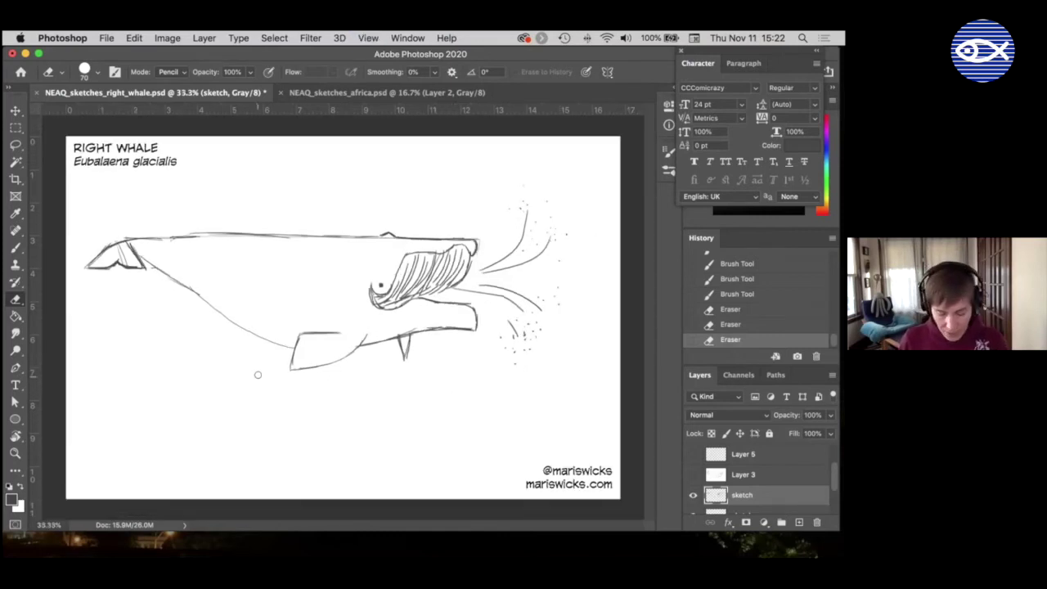
key(l)
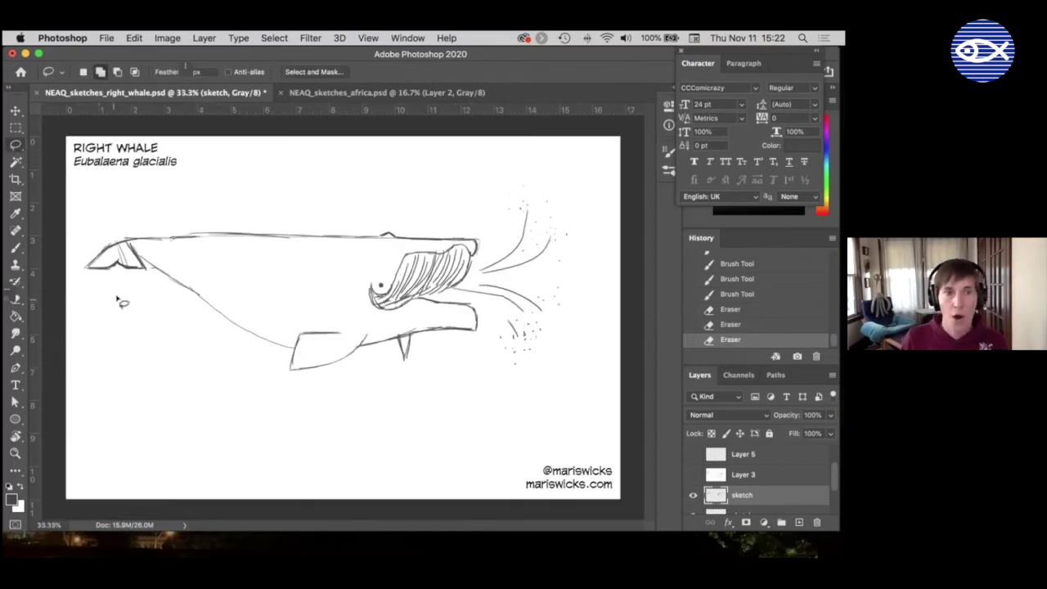
mouse_move(120, 298)
mouse_down()
mouse_move(232, 202)
mouse_move(469, 159)
mouse_move(590, 349)
mouse_move(392, 409)
mouse_move(120, 297)
mouse_up()
key(v)
drag(463, 315, 498, 275)
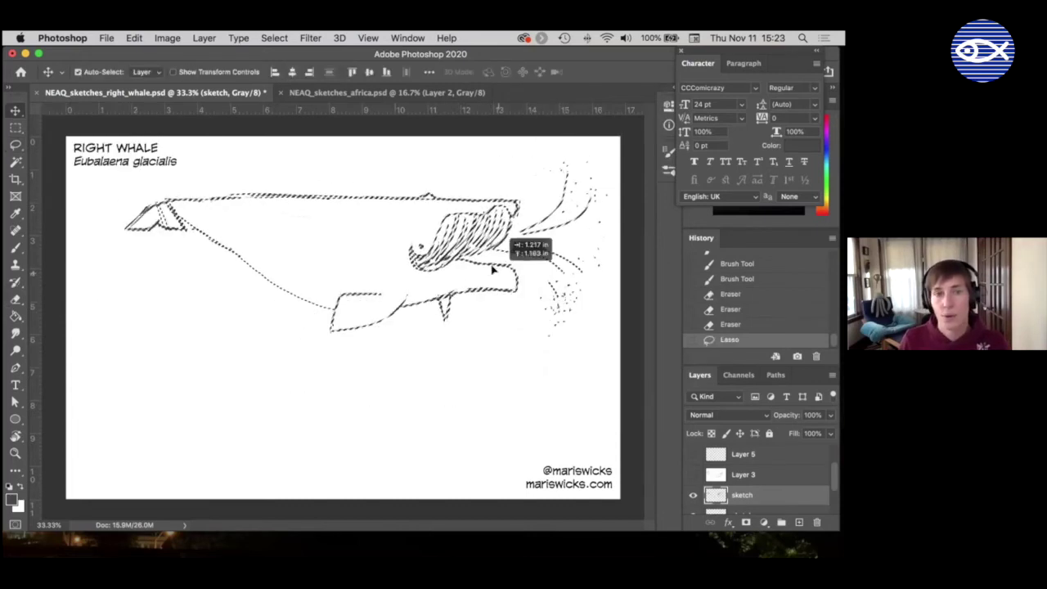
drag(493, 270, 490, 264)
key(super+d)
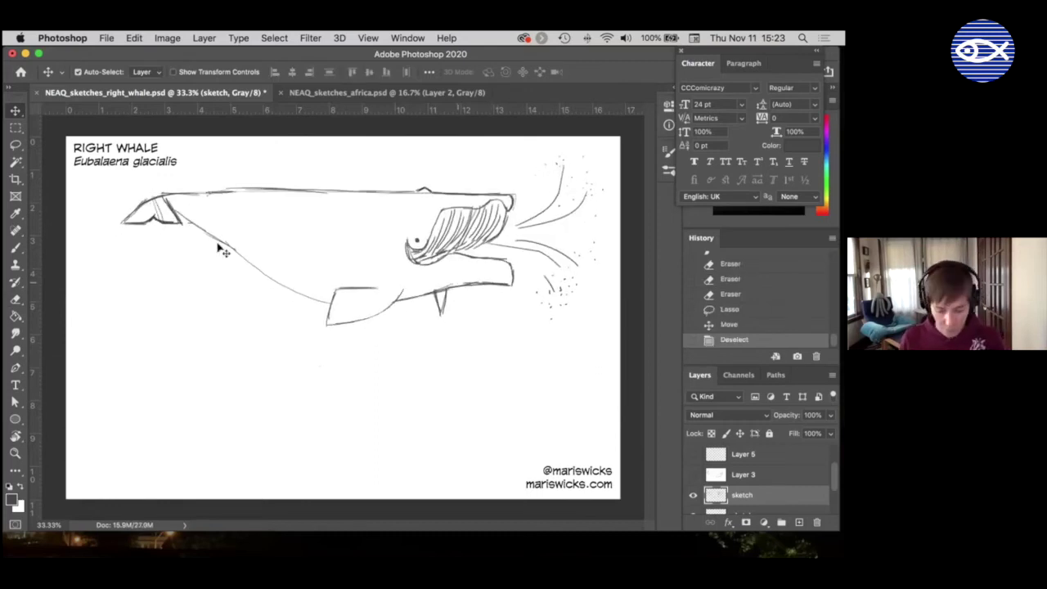
Step: Sketch a small V-shaped whale blow with two puffy clouds above a short waterline beneath the side-view whale's tail
key(b)
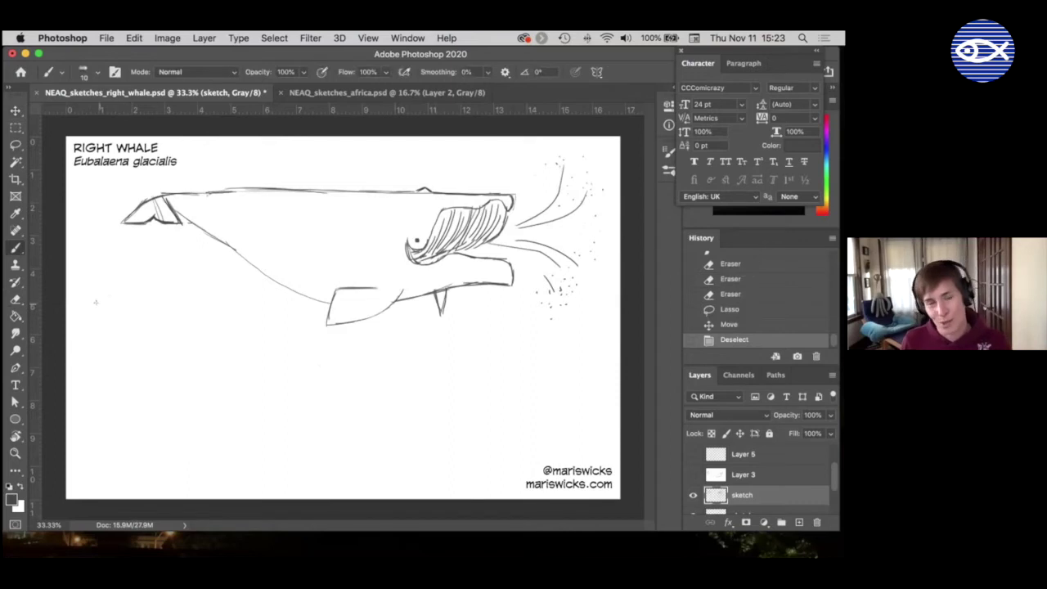
drag(90, 308, 187, 302)
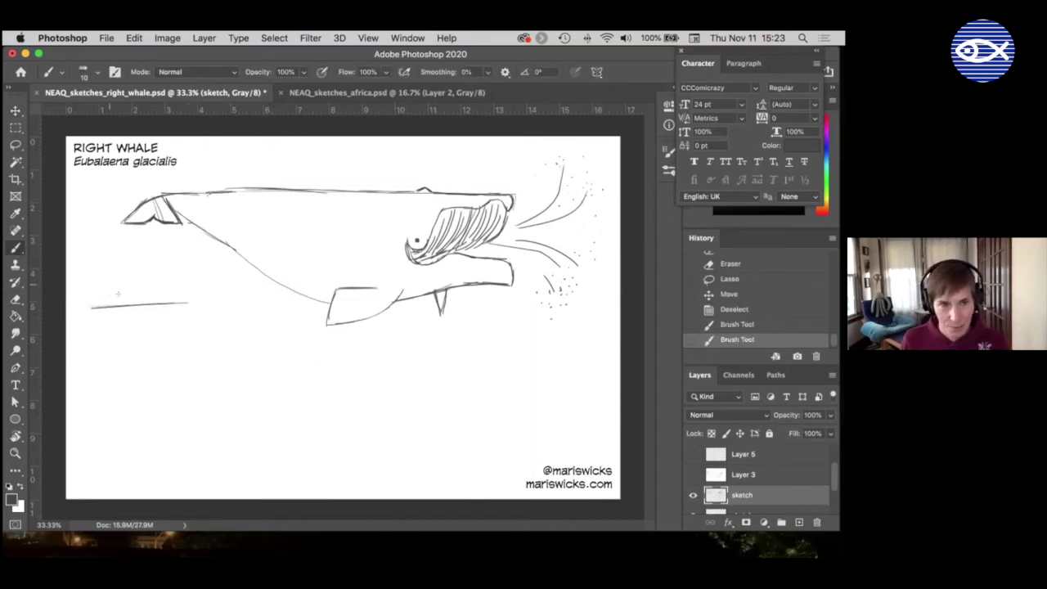
drag(106, 276, 129, 311)
mouse_move(116, 276)
mouse_down()
mouse_move(127, 301)
mouse_move(137, 273)
mouse_move(132, 308)
mouse_move(106, 289)
mouse_move(119, 262)
mouse_move(157, 255)
mouse_move(155, 278)
mouse_up()
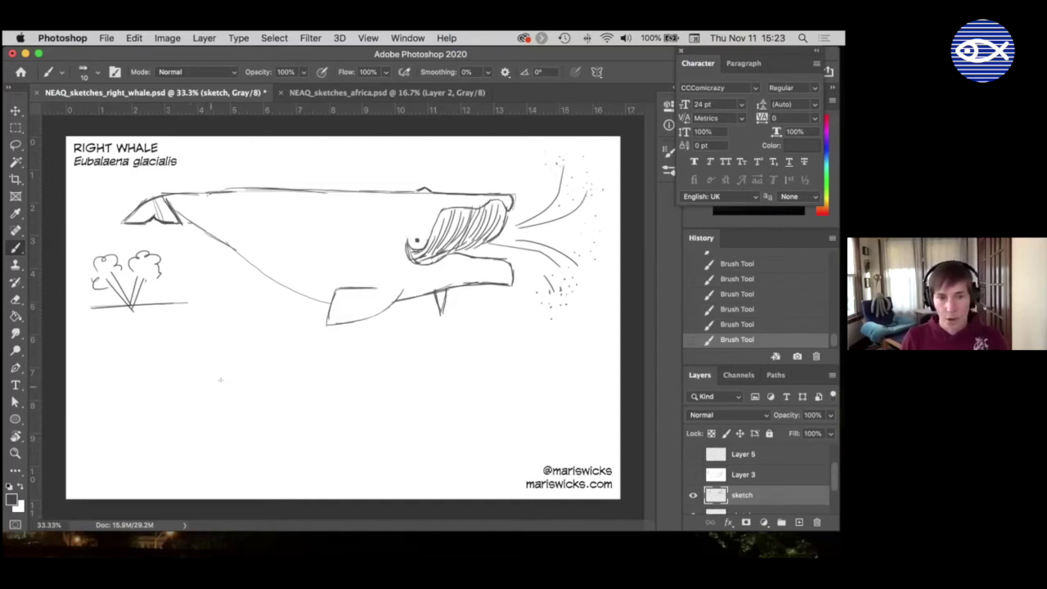
Step: Draw a long pointed oval below the side view as the top-view whale's body, and erase its stray inner lines
mouse_move(179, 400)
mouse_down()
mouse_move(347, 359)
mouse_move(439, 378)
mouse_move(493, 413)
mouse_up()
mouse_move(178, 400)
mouse_down()
mouse_move(164, 412)
mouse_move(283, 455)
mouse_move(365, 463)
mouse_move(444, 448)
mouse_move(464, 429)
mouse_up()
drag(414, 452, 484, 422)
drag(448, 442, 497, 411)
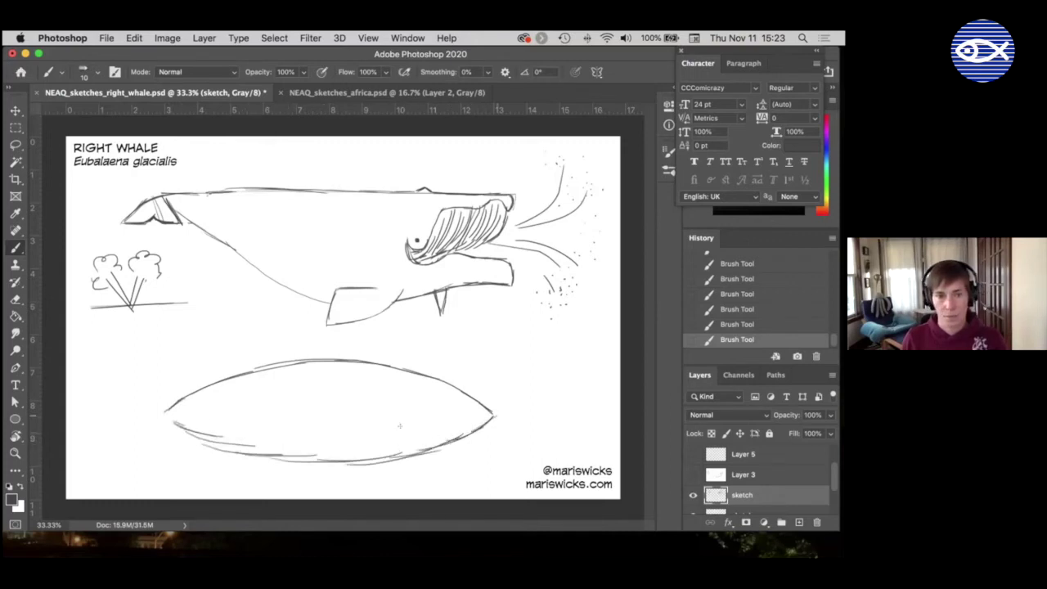
mouse_move(160, 417)
mouse_down()
mouse_move(273, 454)
mouse_move(365, 463)
mouse_up()
key(e)
mouse_move(179, 425)
mouse_down()
mouse_move(215, 436)
mouse_move(199, 429)
mouse_move(343, 446)
mouse_move(273, 448)
mouse_move(231, 438)
mouse_move(339, 442)
mouse_up()
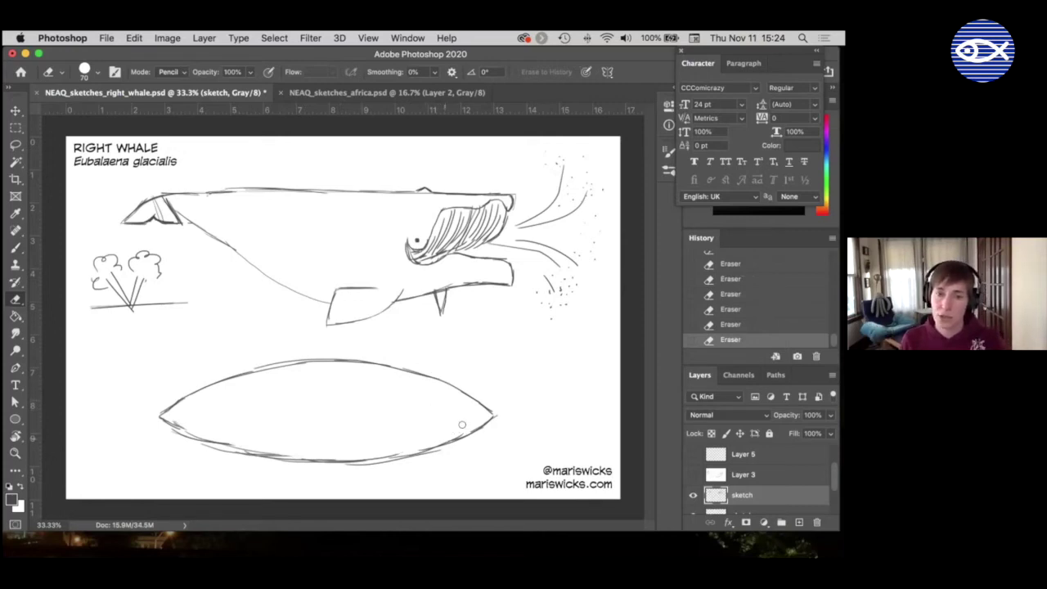
Step: Add notched tail flukes at the rear tip of the top-view body and a small swept-back flipper on each side
key(b)
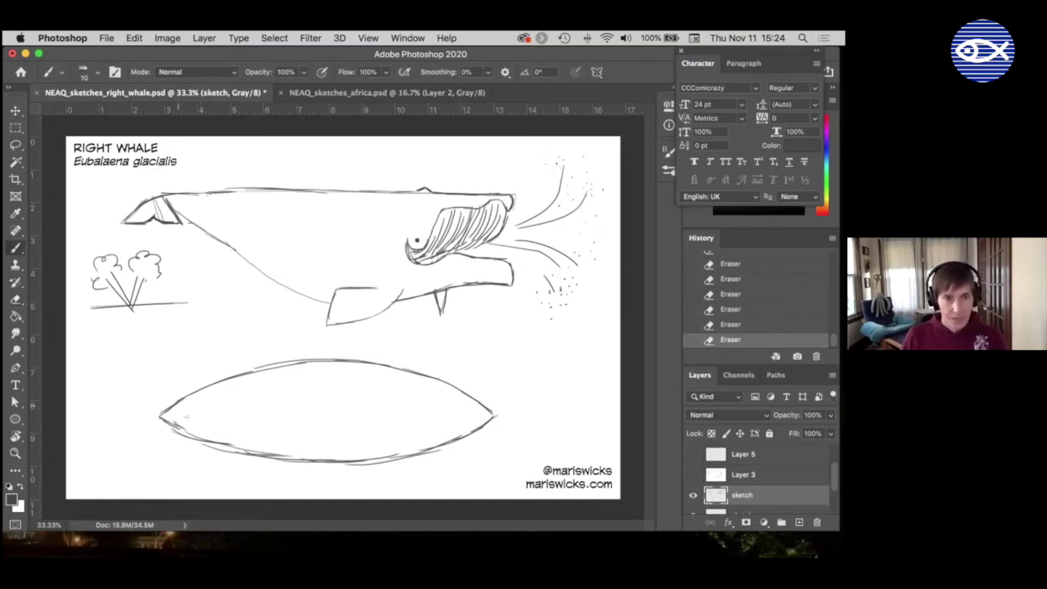
drag(160, 413, 148, 411)
mouse_move(152, 412)
mouse_down()
mouse_move(122, 379)
mouse_move(150, 411)
mouse_up()
mouse_move(124, 375)
mouse_down()
mouse_move(167, 420)
mouse_move(122, 446)
mouse_move(121, 420)
mouse_move(134, 412)
mouse_move(124, 404)
mouse_move(125, 449)
mouse_move(148, 425)
mouse_up()
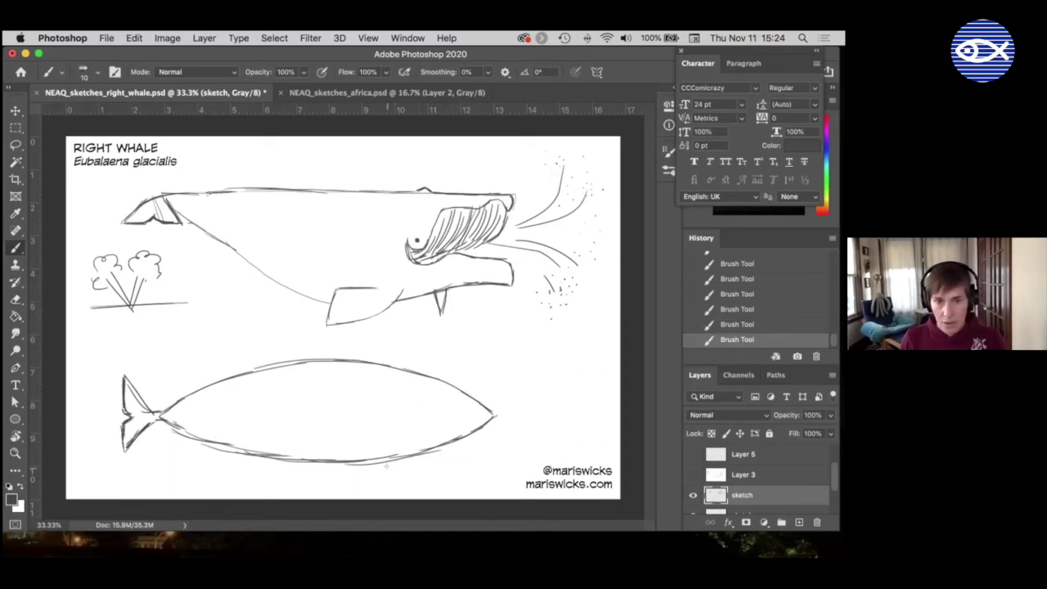
drag(394, 462, 353, 476)
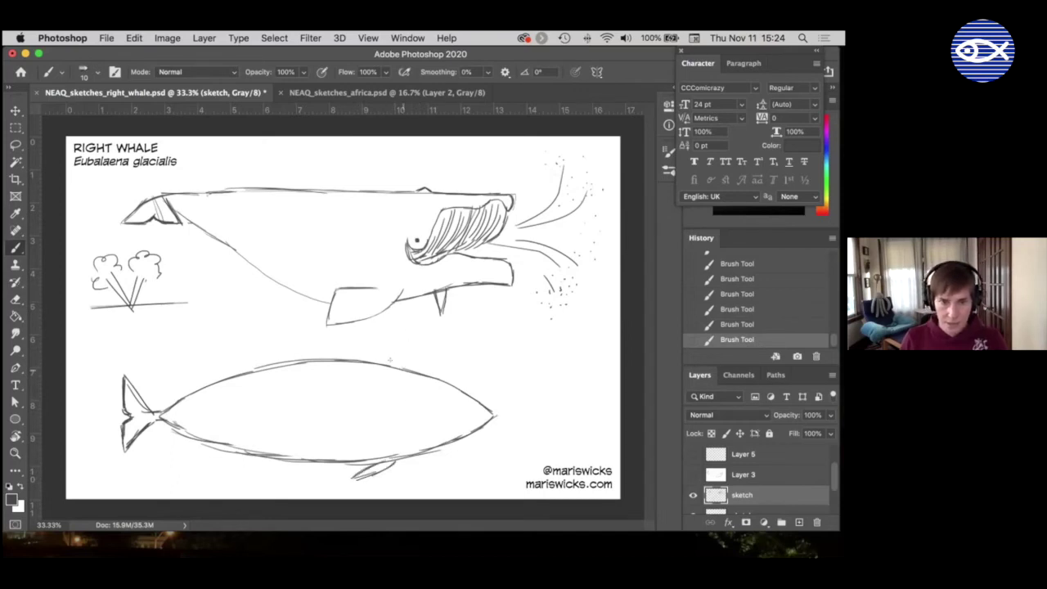
mouse_move(402, 367)
mouse_down()
mouse_move(355, 349)
mouse_move(400, 370)
mouse_up()
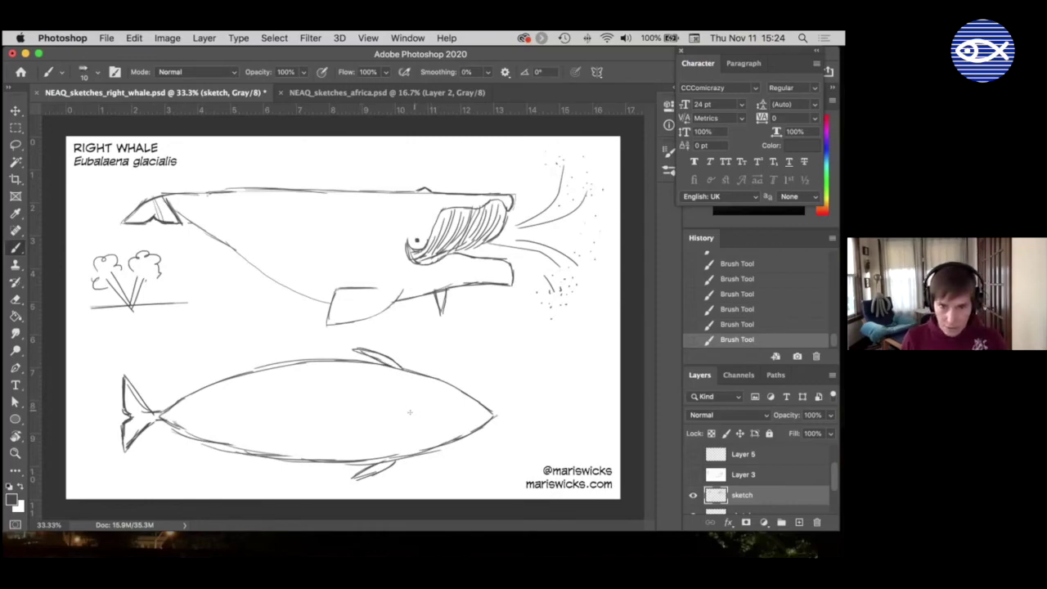
Step: Mark the paired blowholes on the top-view head and reshape the pointed front into a blunt snout, erasing the old tip
drag(409, 411, 415, 416)
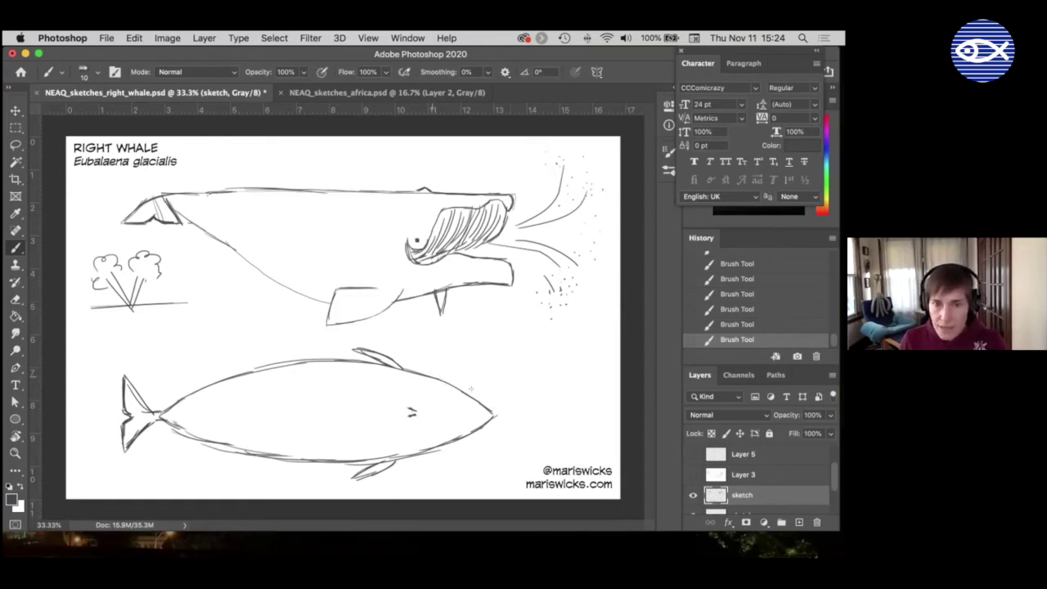
mouse_move(439, 380)
mouse_down()
mouse_move(490, 395)
mouse_move(500, 409)
mouse_move(440, 448)
mouse_up()
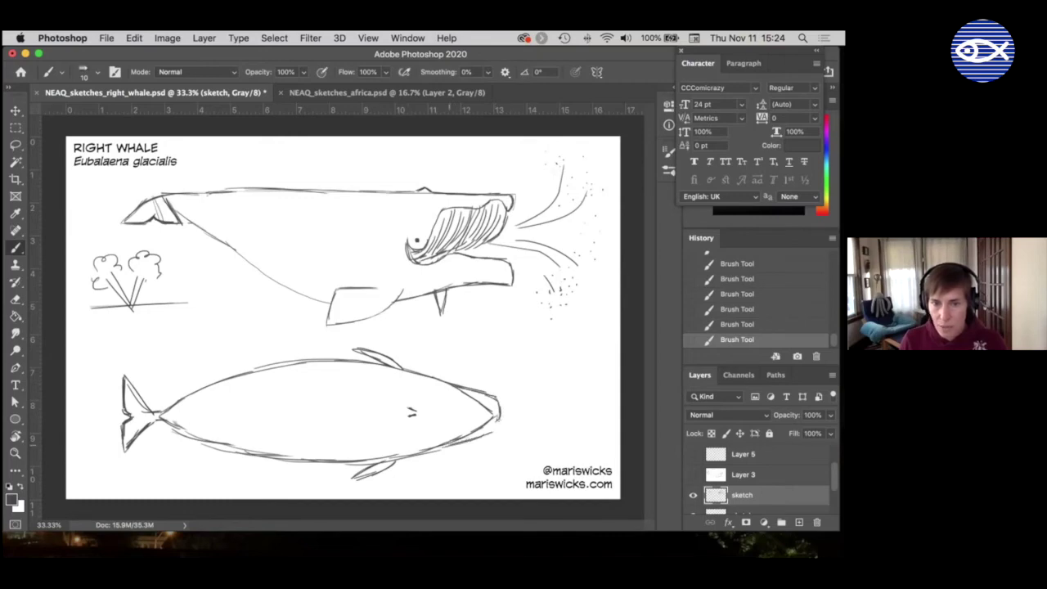
drag(499, 414, 466, 440)
key(e)
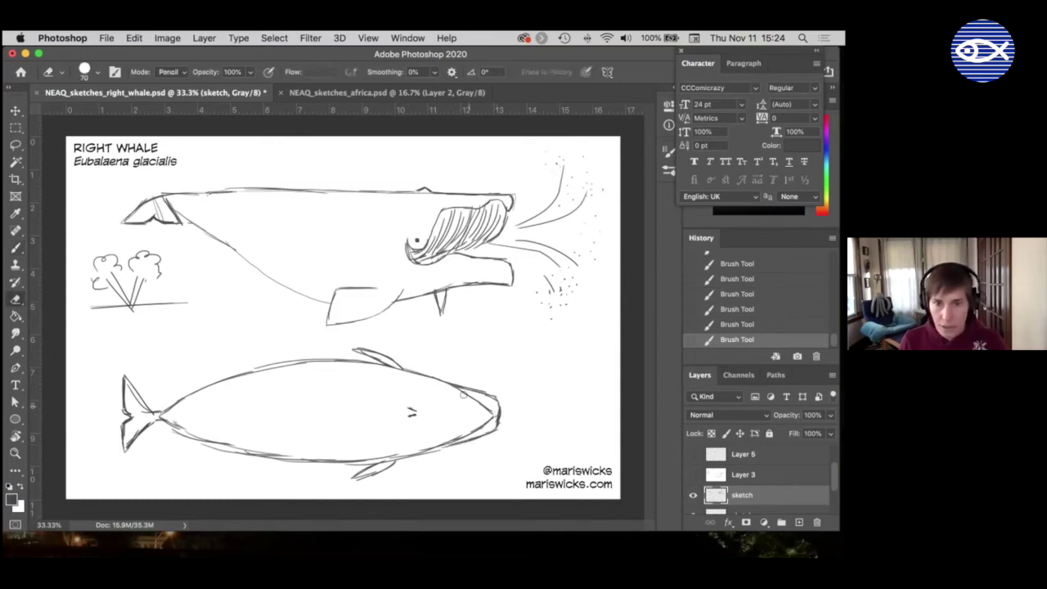
drag(489, 411, 426, 444)
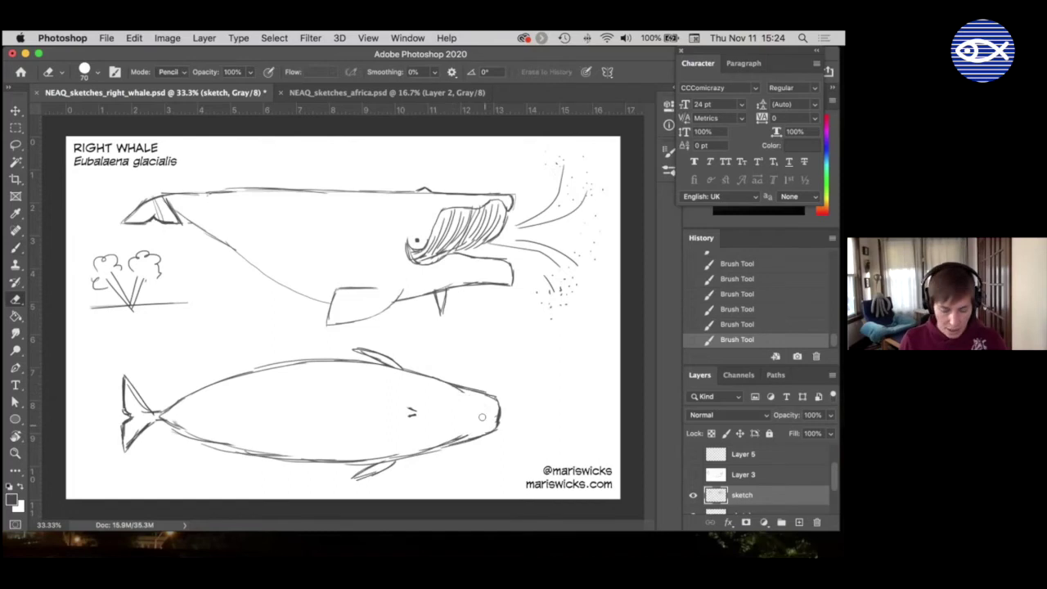
Step: Draw a narrow upper jaw along the middle of the top-view head, running from the blowholes to a rounded tip at the snout
key(b)
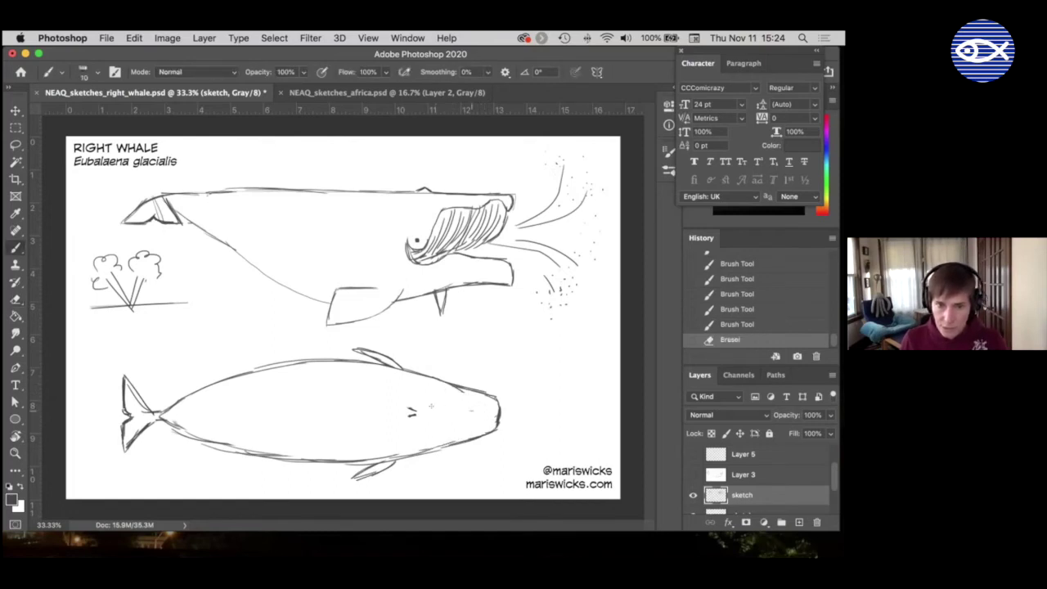
mouse_move(431, 406)
mouse_down()
mouse_move(424, 415)
mouse_move(484, 410)
mouse_up()
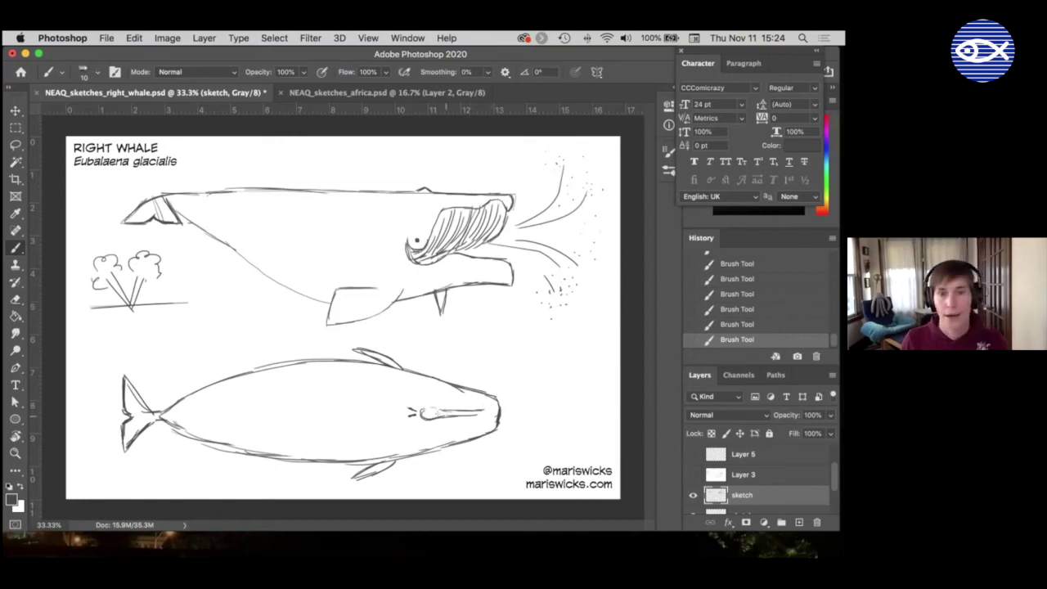
key(e)
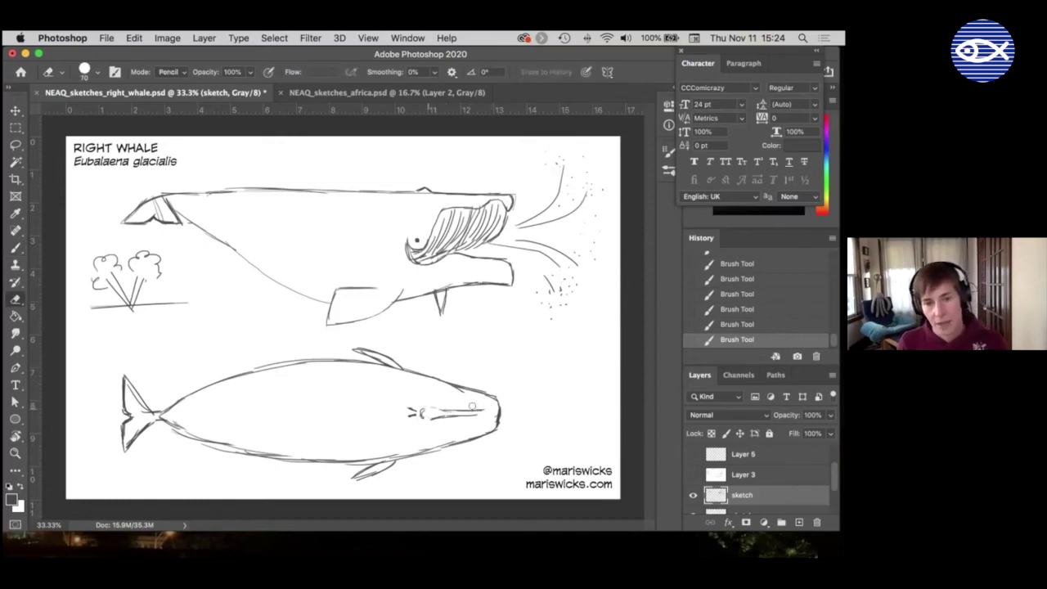
mouse_move(472, 406)
mouse_down()
mouse_move(429, 419)
mouse_move(459, 398)
mouse_move(495, 396)
mouse_move(494, 409)
mouse_up()
key(b)
drag(488, 419, 496, 411)
drag(493, 406, 431, 414)
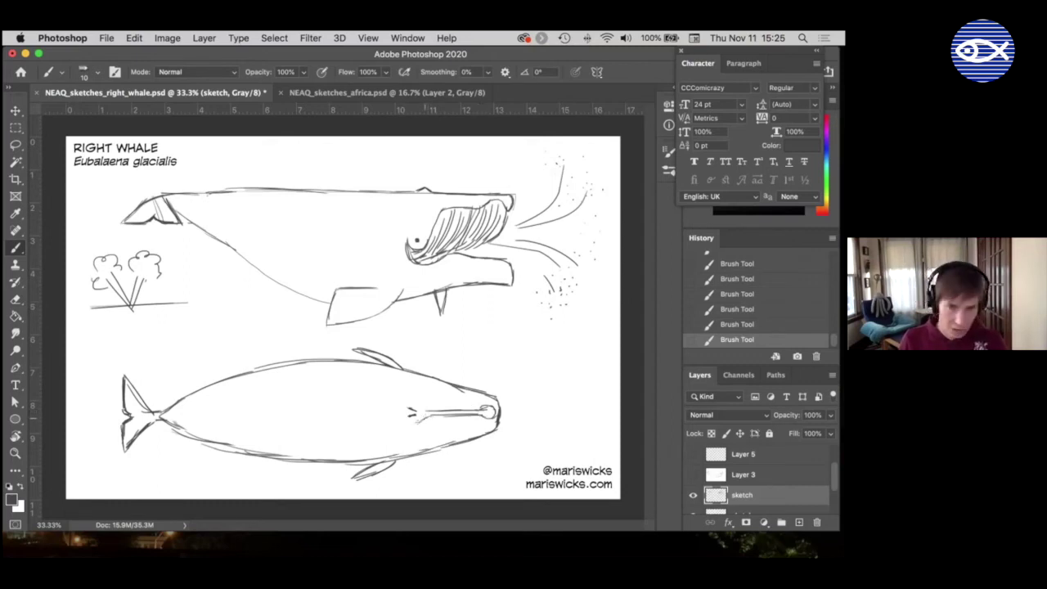
Step: Draw mirrored curved lip lines from the base of the top-view upper jaw out to each side, reworking the hooked ends
drag(425, 417, 399, 450)
mouse_move(409, 378)
mouse_down()
mouse_move(421, 382)
mouse_move(426, 409)
mouse_up()
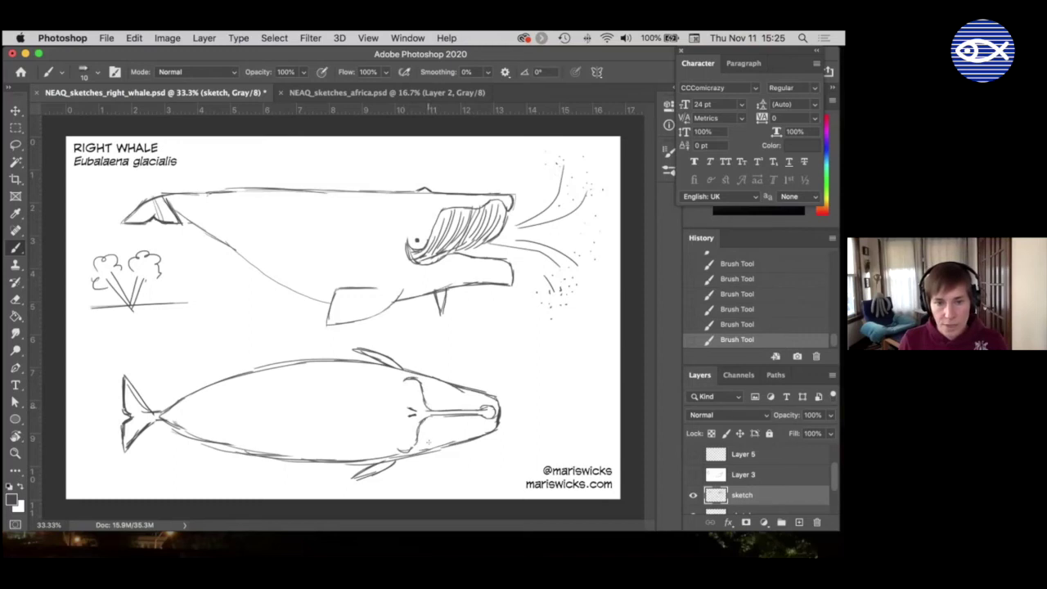
key(e)
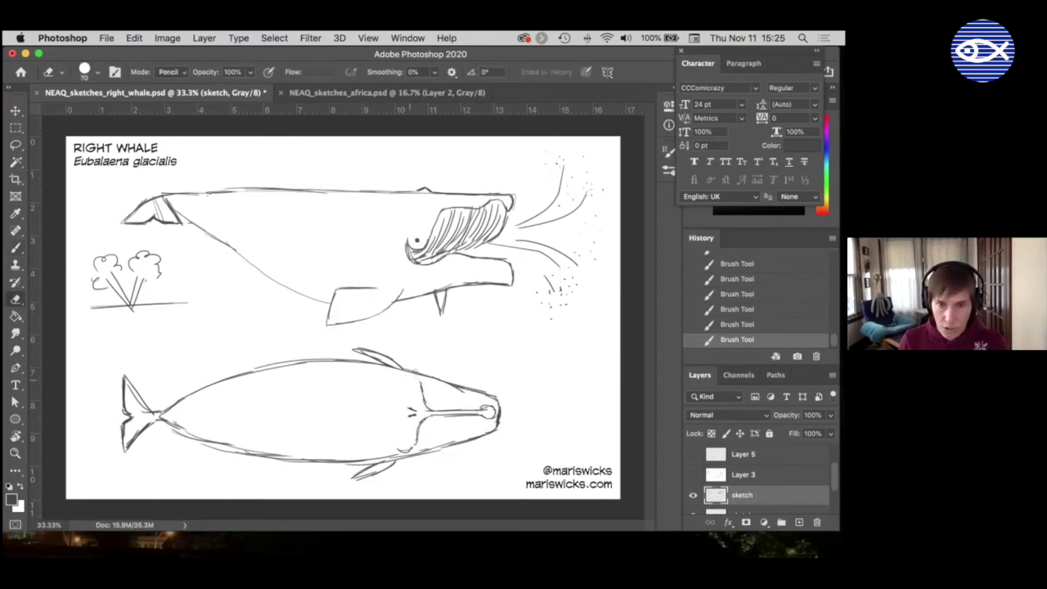
key(b)
drag(416, 378, 408, 377)
drag(408, 377, 413, 377)
drag(413, 378, 418, 380)
drag(418, 380, 422, 386)
click(407, 376)
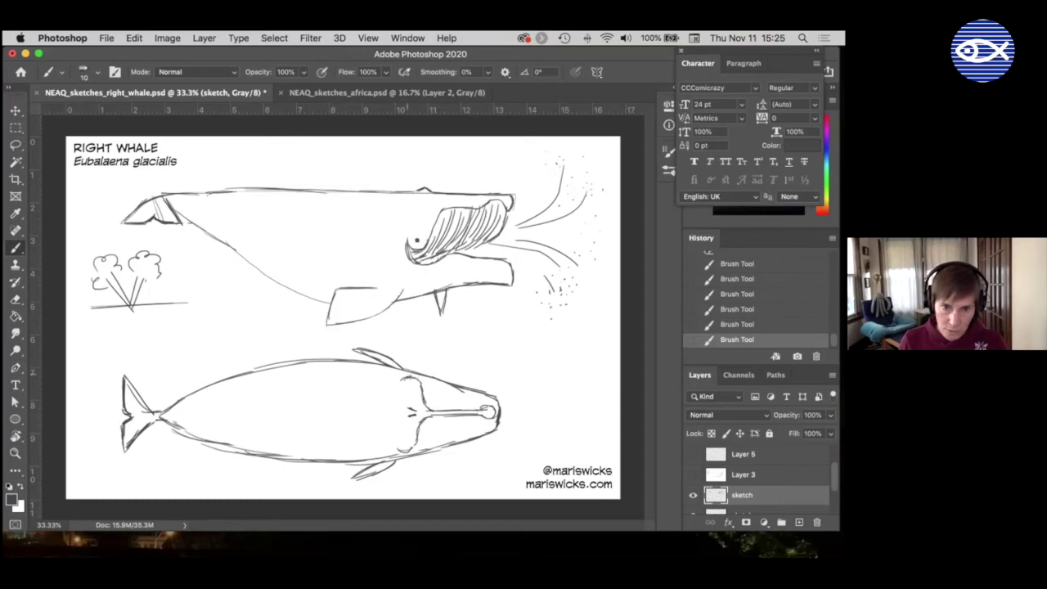
drag(406, 445, 402, 448)
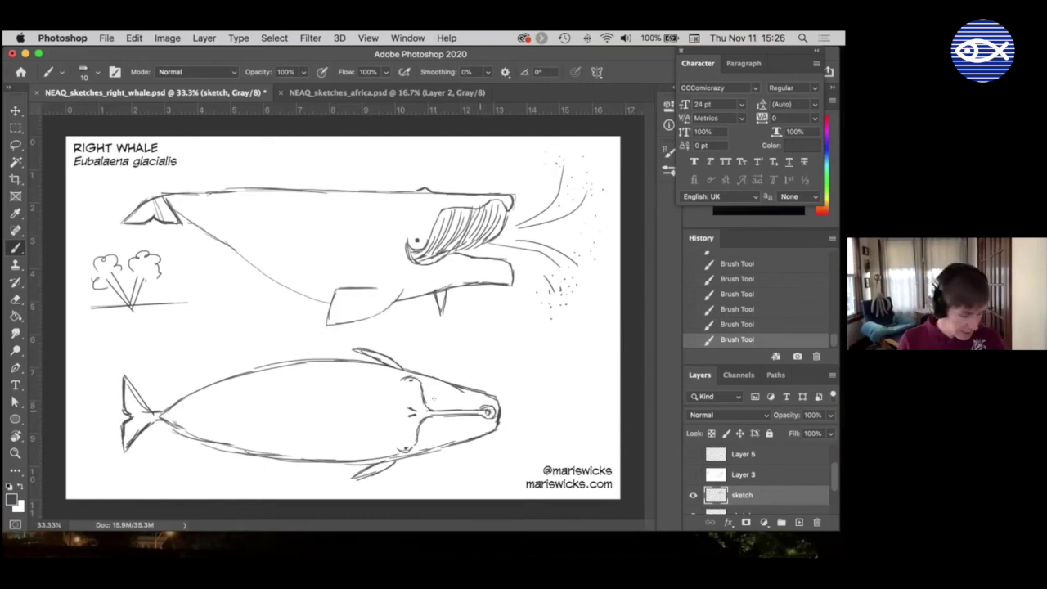
Step: Add small callosity patches around the top-view head, above the side-view eye and on the side-view snout tip
mouse_move(400, 382)
mouse_down()
mouse_move(405, 422)
mouse_move(413, 417)
mouse_move(399, 424)
mouse_move(441, 422)
mouse_up()
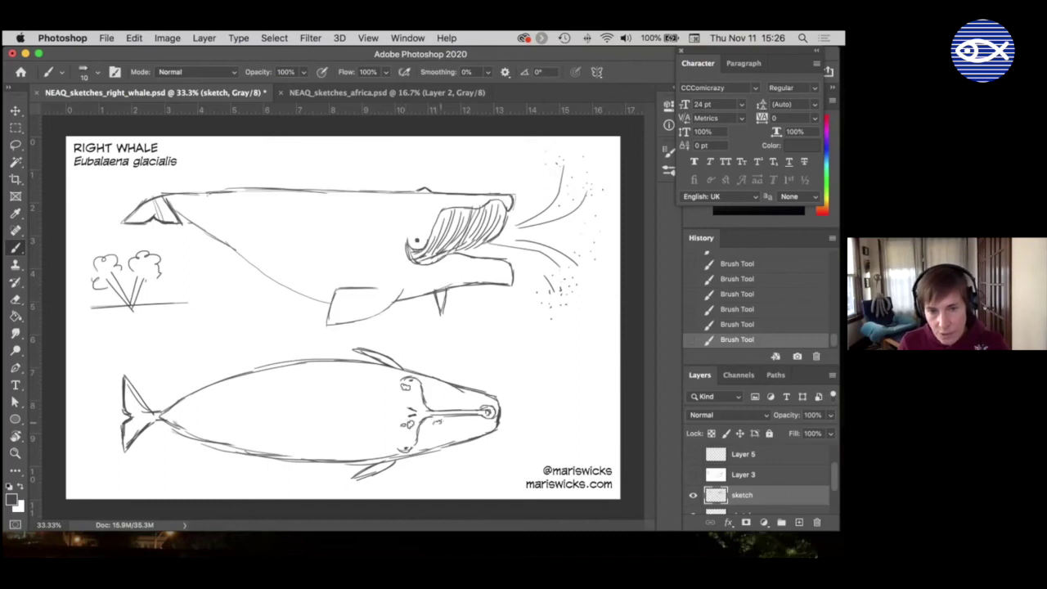
drag(409, 231, 423, 226)
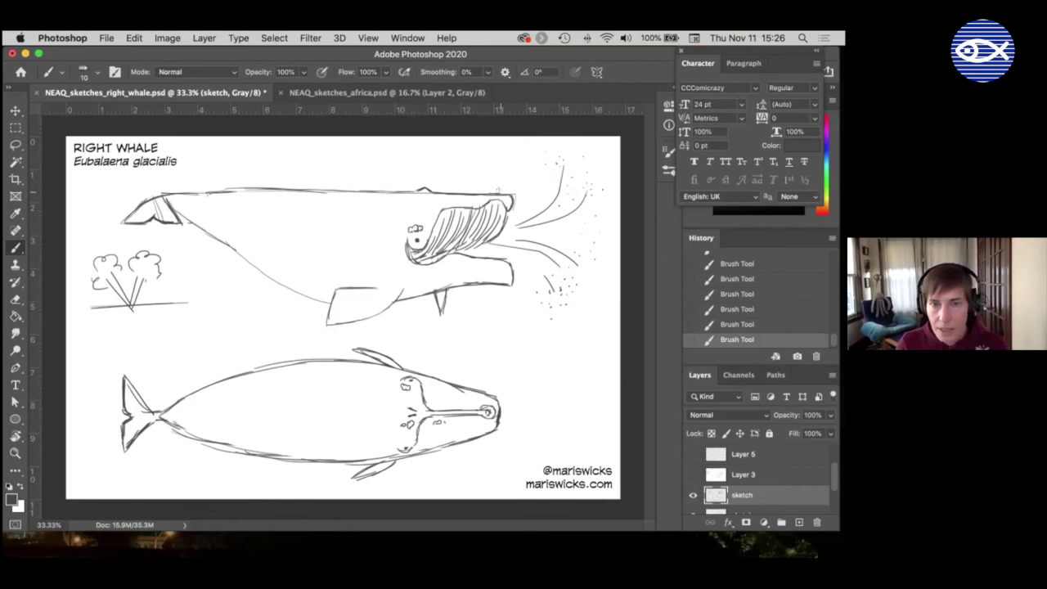
drag(494, 192, 505, 190)
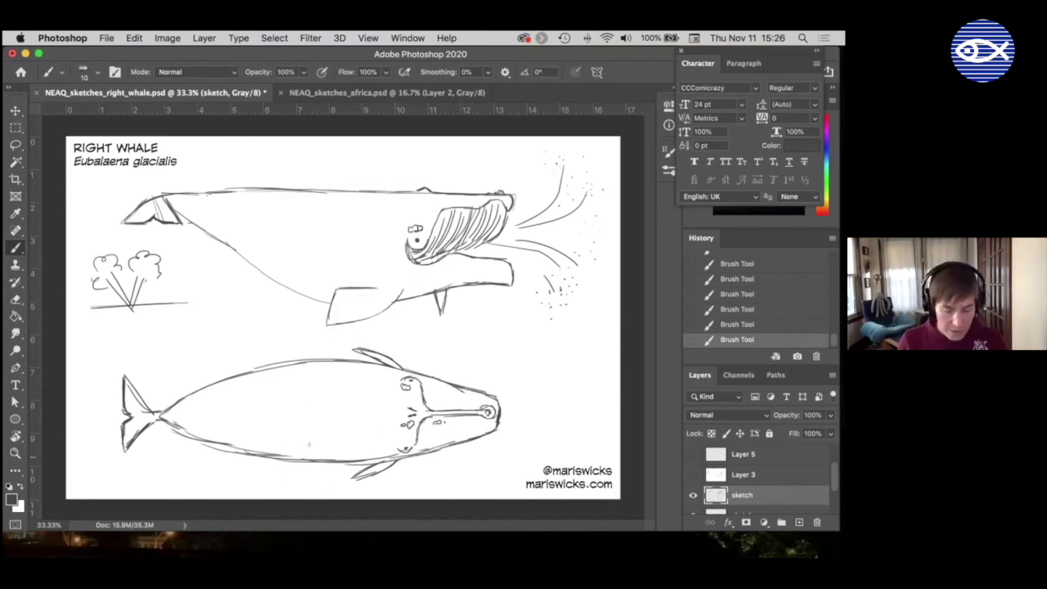
Step: Erase stray sketch marks along the top-view whale's outline near the tail base and the lower side of the head
key(e)
drag(144, 415, 245, 439)
mouse_move(393, 440)
mouse_down()
mouse_move(353, 453)
mouse_move(494, 431)
mouse_up()
Step: Dot small speckles on the top-view head on both sides of the narrow upper jaw
key(b)
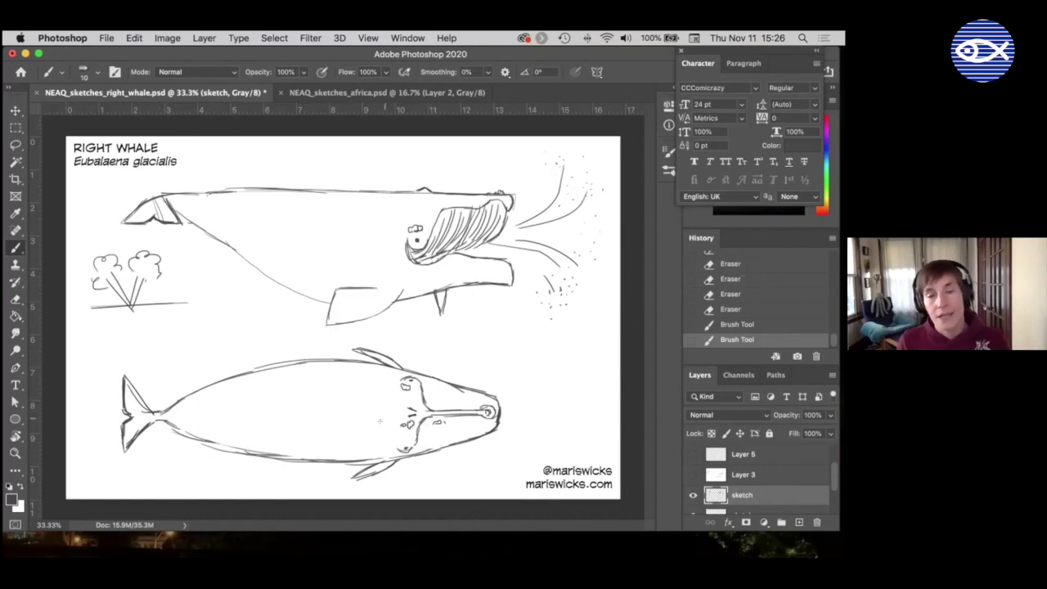
click(425, 427)
click(427, 424)
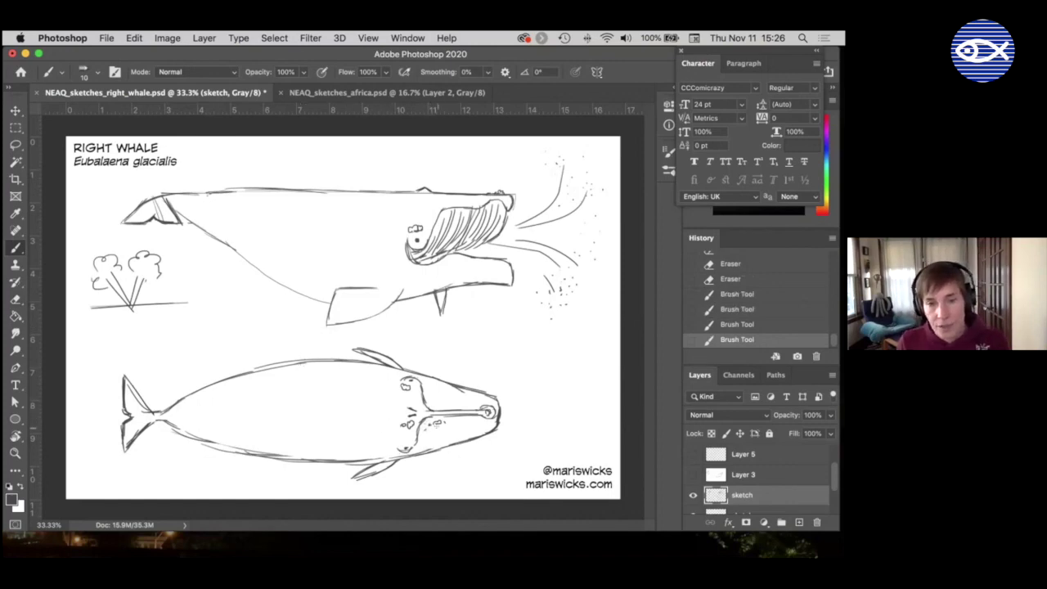
click(431, 422)
drag(433, 399, 440, 404)
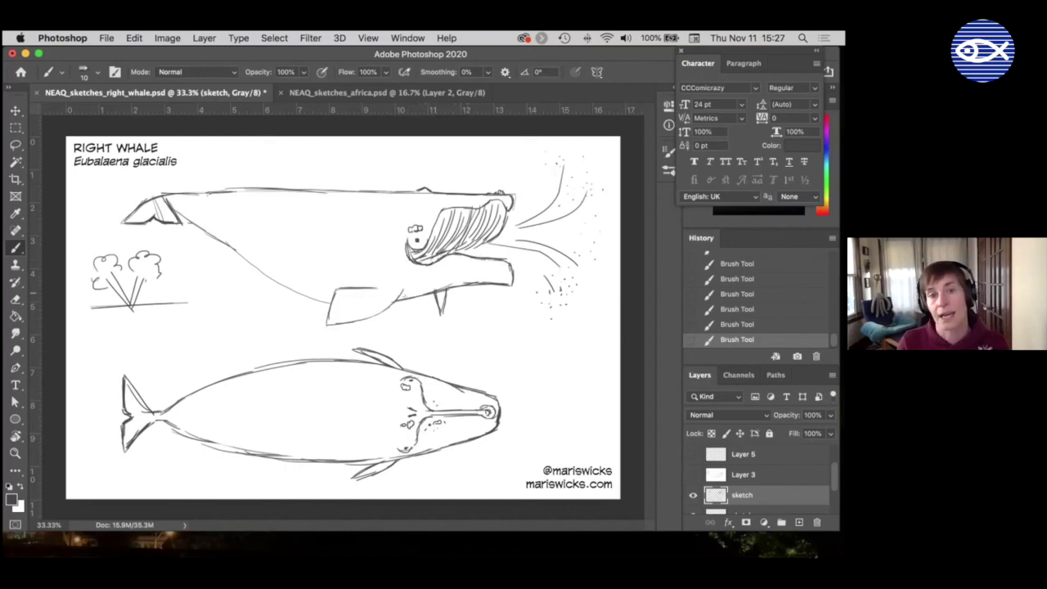
Step: Darken the side-view whale's flipper, belly line and mouth corner, and erase the leftover lines inside its tail
mouse_move(331, 290)
mouse_down()
mouse_move(326, 323)
mouse_move(391, 307)
mouse_up()
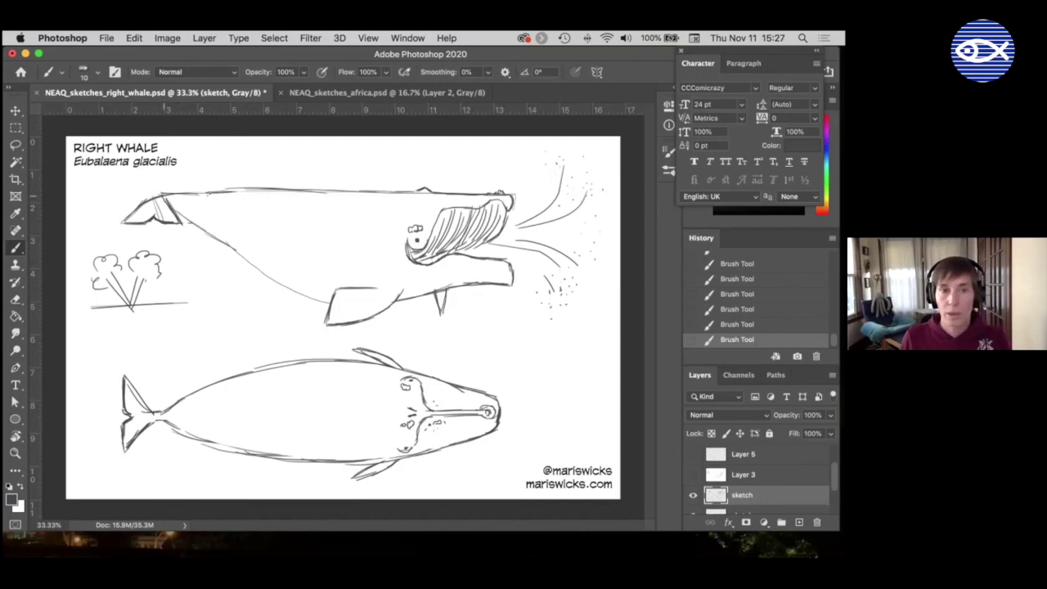
key(e)
mouse_move(163, 214)
mouse_down()
mouse_move(248, 214)
mouse_move(247, 263)
mouse_move(330, 302)
mouse_up()
key(b)
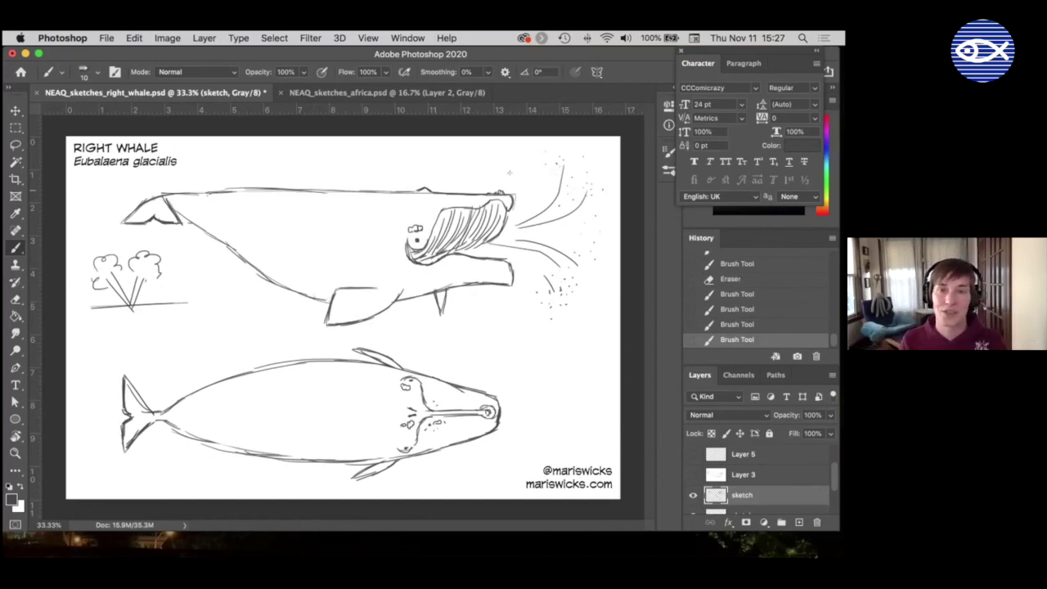
drag(409, 249, 422, 249)
click(428, 237)
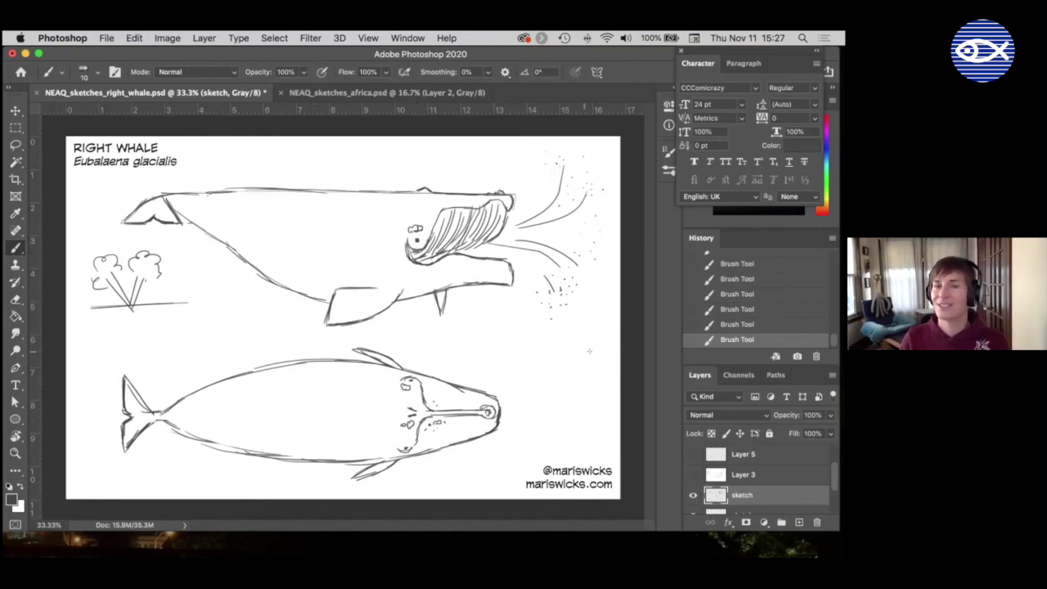